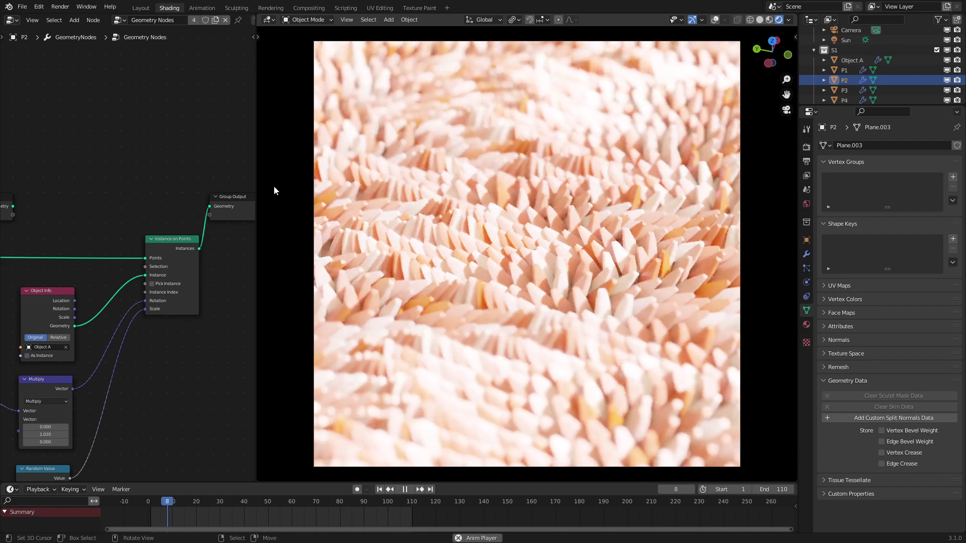
# - Stop the animation playback and show the scene in solid shading outside the camera view
pyautogui.press('space')
pyautogui.moveTo(397, 215); pyautogui.dragTo(408, 214, button='middle')
pyautogui.press('z')
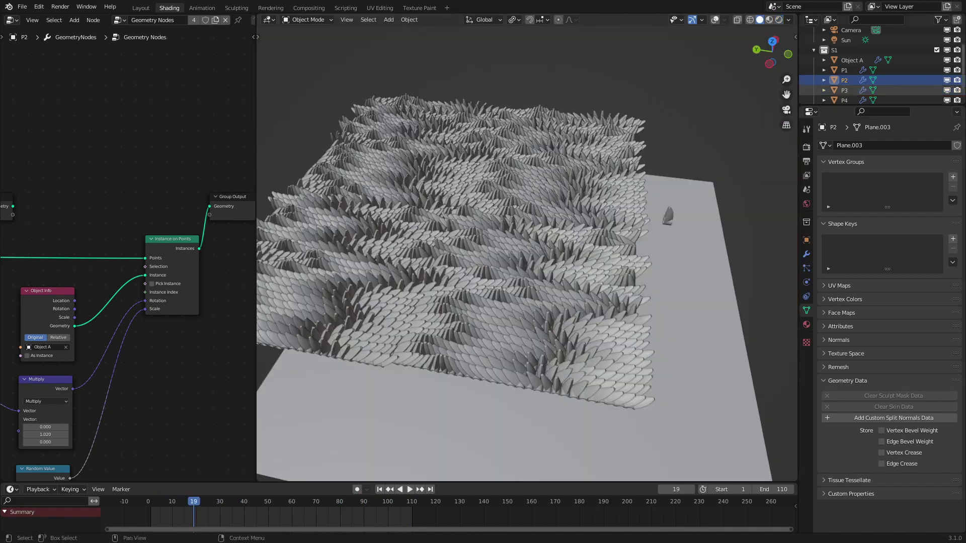
# - Show the viewport overlays and move Object A from S1 into a new collection with the default name
pyautogui.click(850, 60)
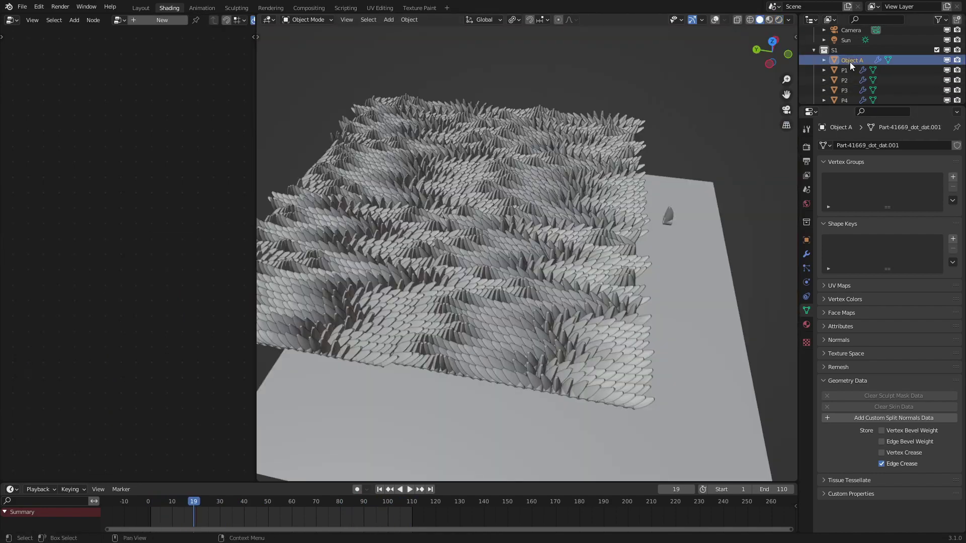
pyautogui.click(715, 19)
pyautogui.moveTo(685, 200); pyautogui.dragTo(628, 198, button='middle')
pyautogui.press('.')
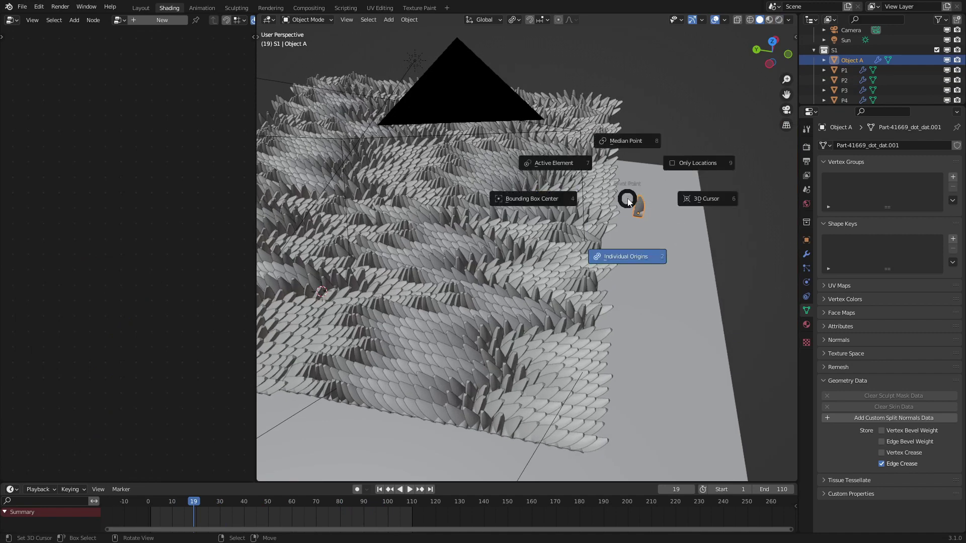
pyautogui.click(615, 210)
pyautogui.press('m')
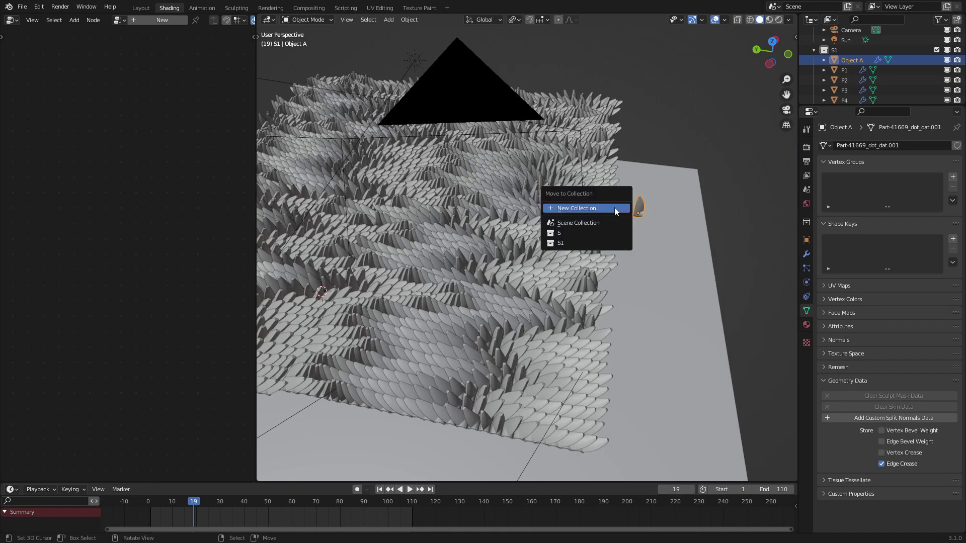
pyautogui.click(600, 208)
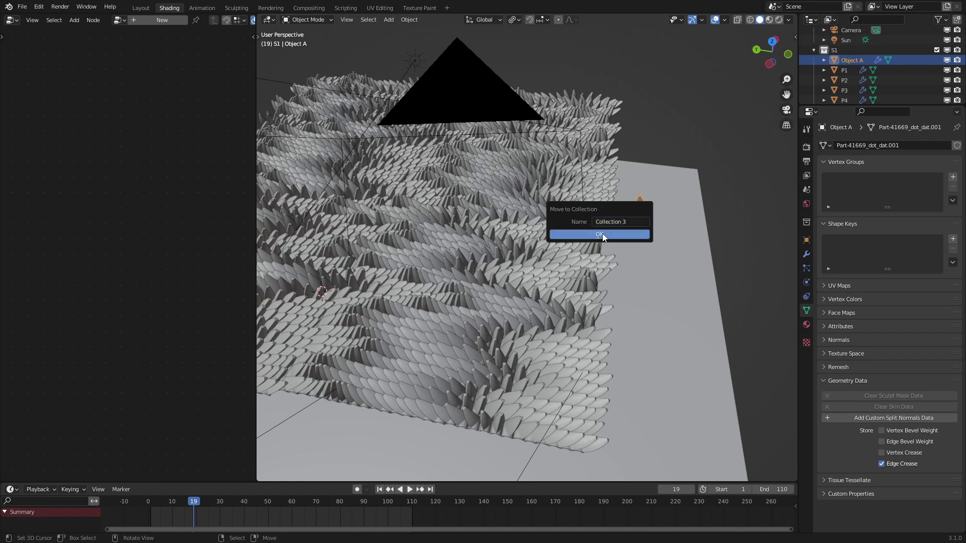
pyautogui.click(601, 237)
# - Disable the S1 collection in viewports and renders, and clear Object A's location to the world origin
pyautogui.click(947, 50)
pyautogui.click(957, 50)
pyautogui.moveTo(579, 258); pyautogui.dragTo(584, 284, button='middle')
pyautogui.hotkey('alt', 'g')
pyautogui.scroll(4, 517, 301)
pyautogui.keyDown('shift'); pyautogui.moveTo(453, 403); pyautogui.dragTo(659, 267, button='middle'); pyautogui.keyUp('shift')
pyautogui.scroll(2, 589, 310)
pyautogui.moveTo(589, 310); pyautogui.dragTo(484, 292, button='middle')
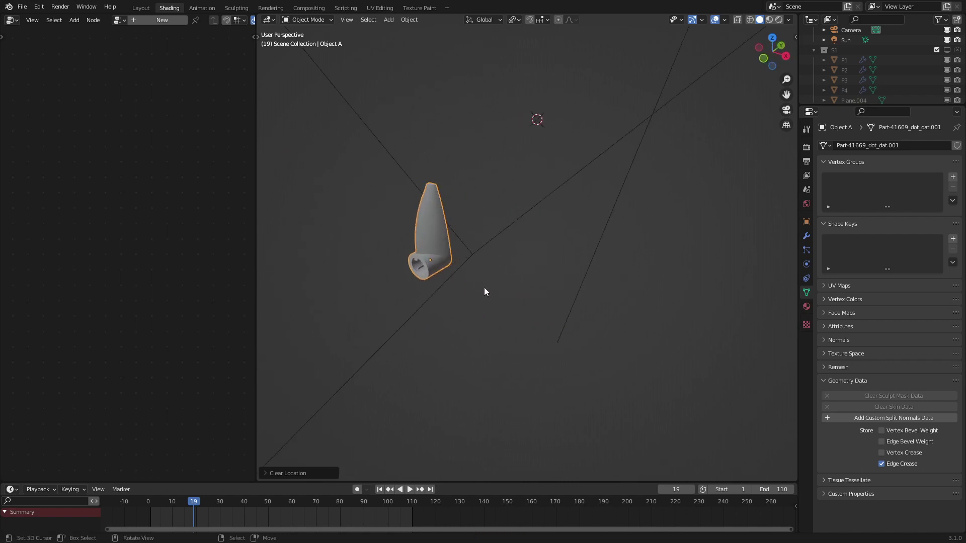
# - Inspect Object A in rendered shading and return the viewport to solid shading
pyautogui.moveTo(484, 291)
pyautogui.mouseDown(button='middle')
pyautogui.moveTo(510, 273)
pyautogui.moveTo(559, 285)
pyautogui.mouseUp(button='middle')
pyautogui.press('z')
pyautogui.click(560, 221)
pyautogui.press('z')
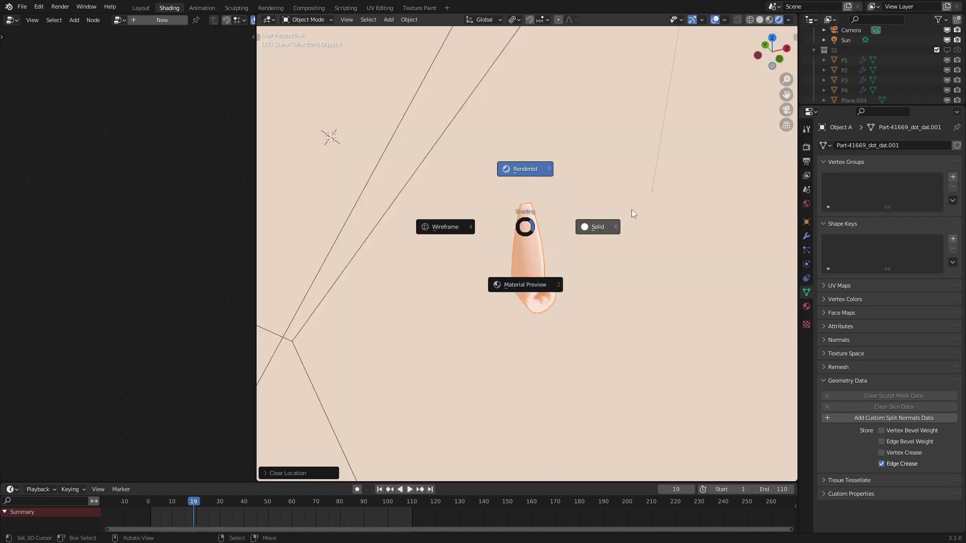
pyautogui.click(632, 209)
# - Move Object A along the global Y axis, well away from the world origin
pyautogui.moveTo(572, 216)
pyautogui.mouseDown(button='middle')
pyautogui.moveTo(589, 231)
pyautogui.moveTo(528, 233)
pyautogui.mouseUp(button='middle')
pyautogui.press('g')
pyautogui.press('x')
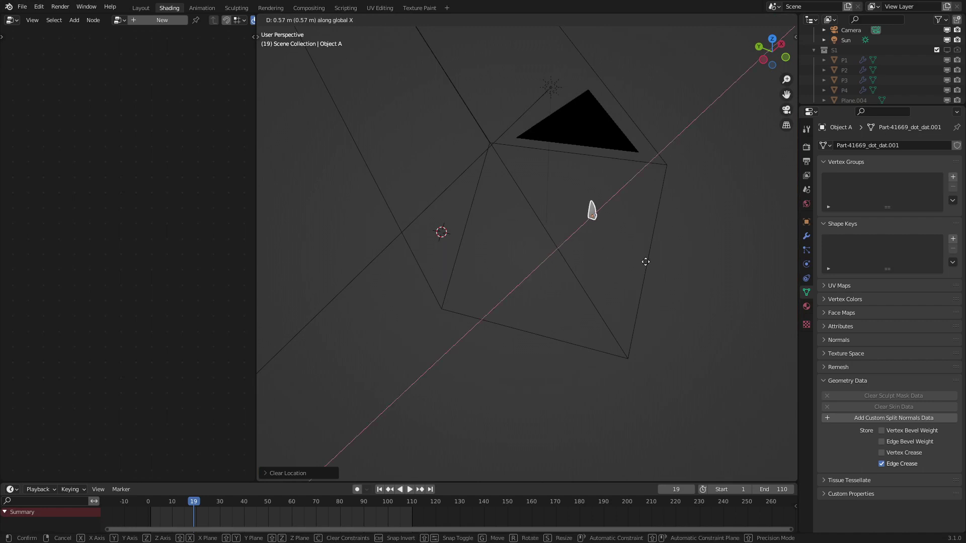
pyautogui.press('y')
pyautogui.click(693, 294)
# - Add a mesh plane and clear its location so it sits at the world origin
pyautogui.hotkey('shift', 'a')
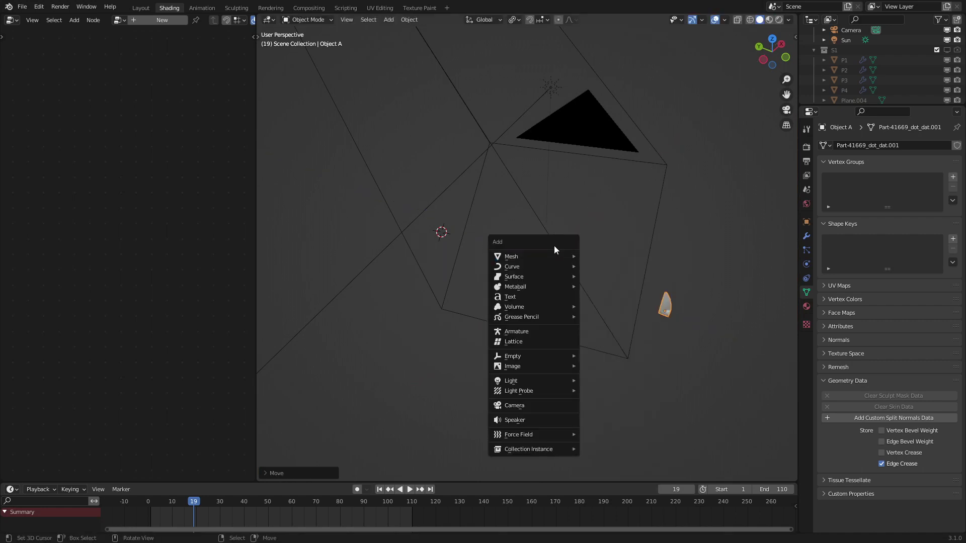
pyautogui.moveTo(548, 257)
pyautogui.click(596, 257)
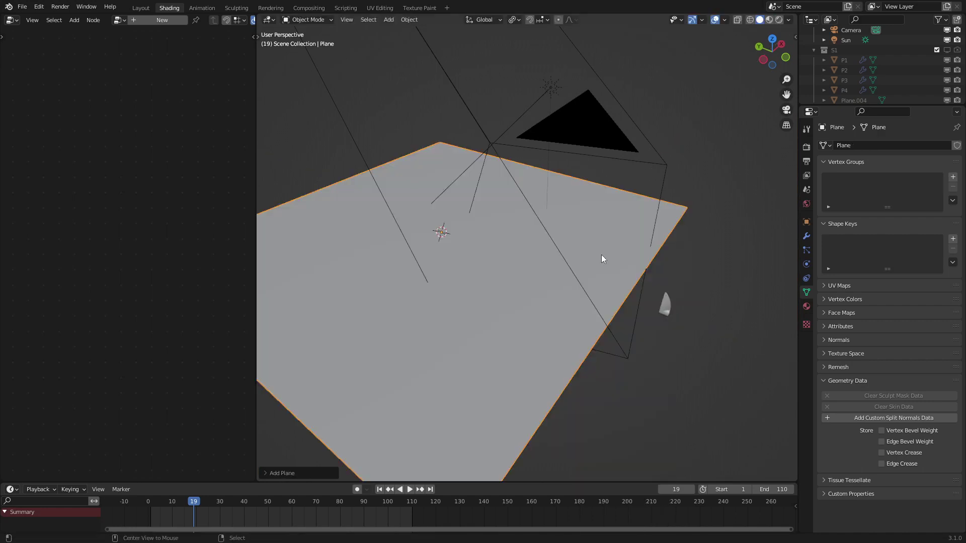
pyautogui.hotkey('alt', 'g')
pyautogui.moveTo(581, 230); pyautogui.dragTo(600, 231, button='middle')
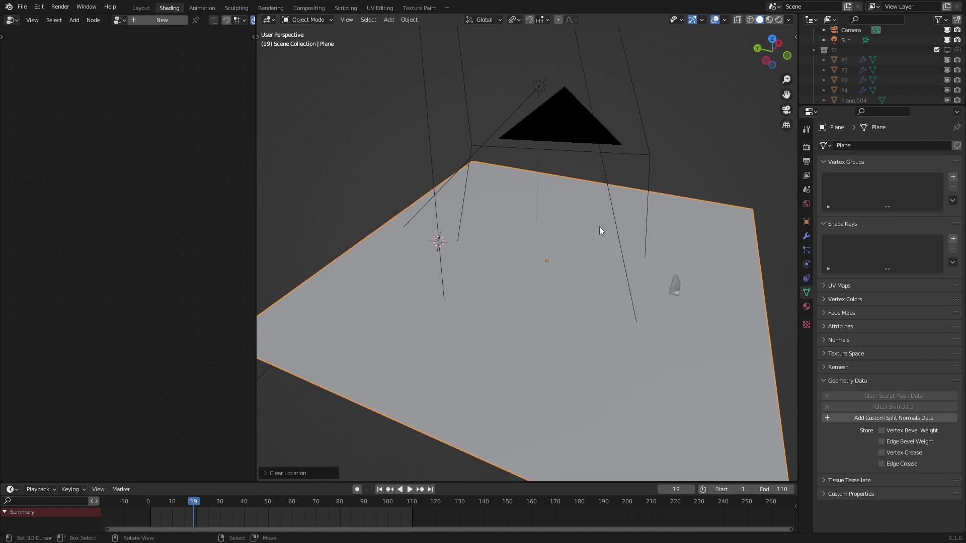
# - Create a new geometry node tree on the plane, widen the node editor and add a Grid node
pyautogui.click(179, 22)
pyautogui.moveTo(256, 142); pyautogui.dragTo(327, 141)
pyautogui.moveTo(72, 312); pyautogui.dragTo(123, 214, button='middle')
pyautogui.hotkey('shift', 'a')
pyautogui.moveTo(108, 213)
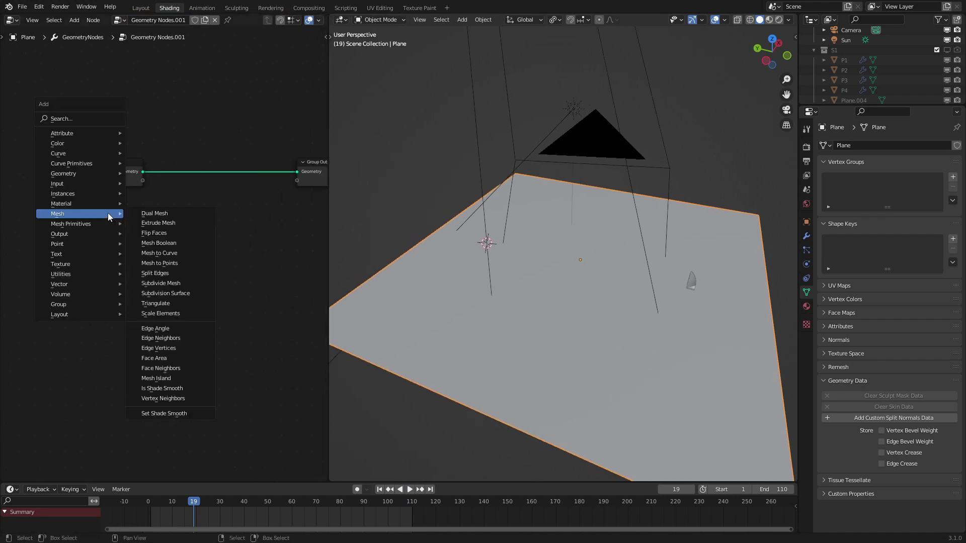
pyautogui.click(151, 253)
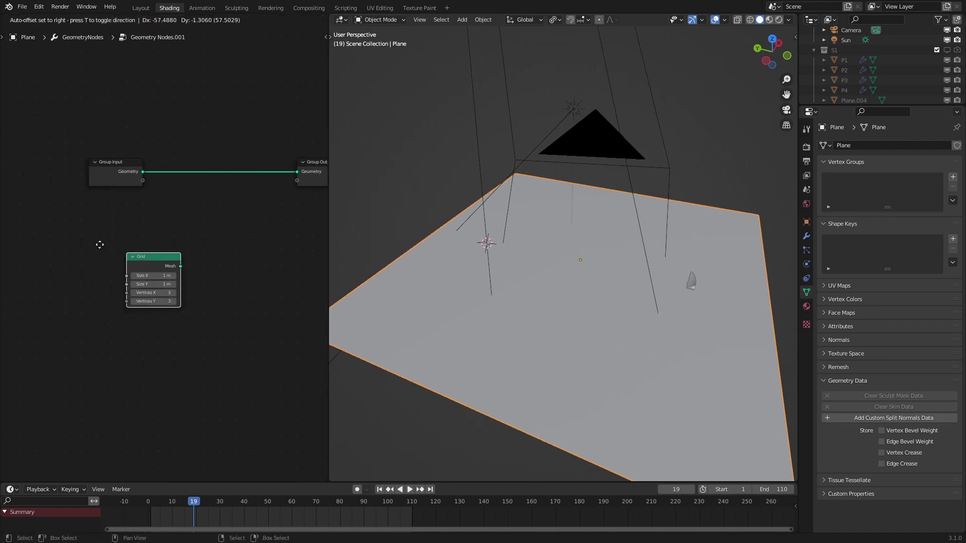
pyautogui.click(96, 244)
# - Add an Instance on Points node and connect the Grid's Mesh output to its Points input
pyautogui.hotkey('shift', 'a')
pyautogui.moveTo(124, 243)
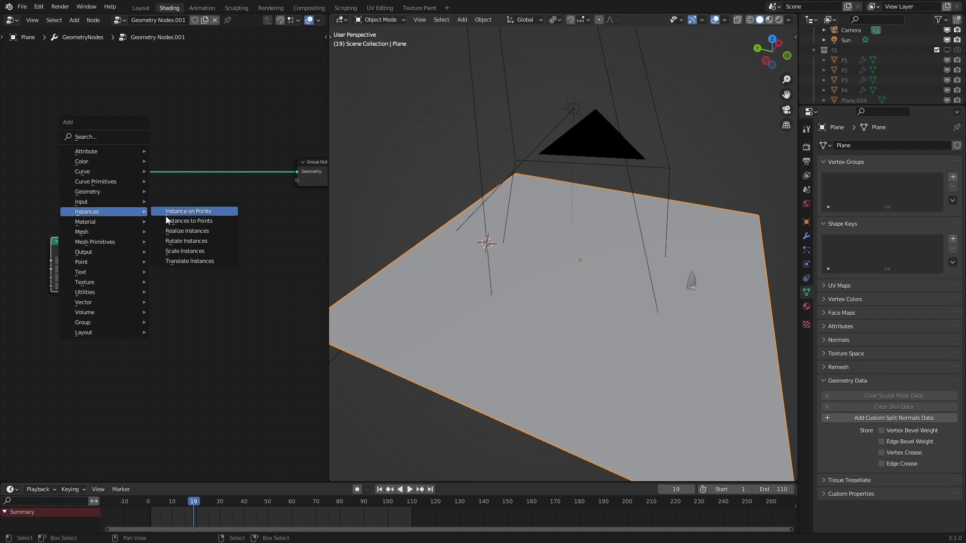
pyautogui.click(166, 215)
pyautogui.click(196, 236)
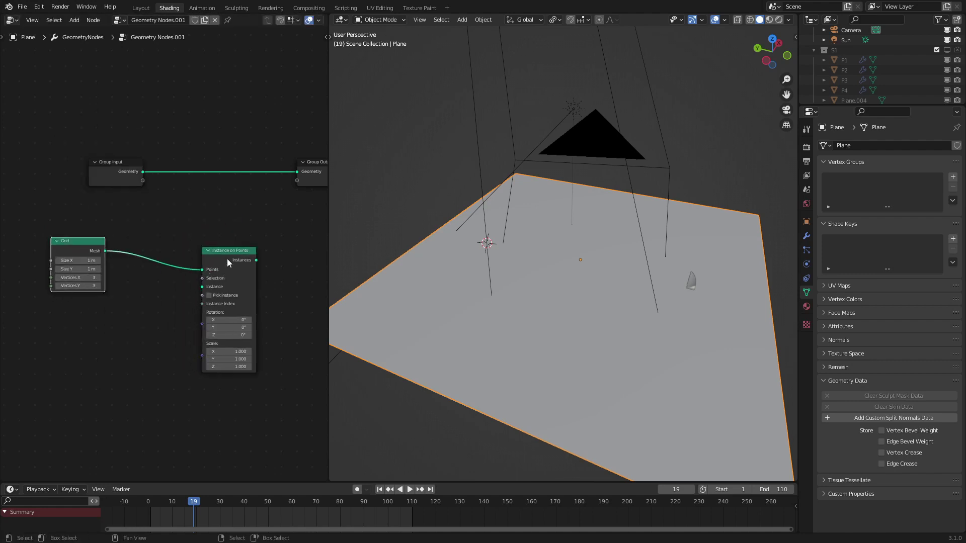
# - Bring Object A into the node tree as an Object Info node and connect its Geometry to the Instance input
pyautogui.scroll(-3, 855, 65)
pyautogui.click(852, 84)
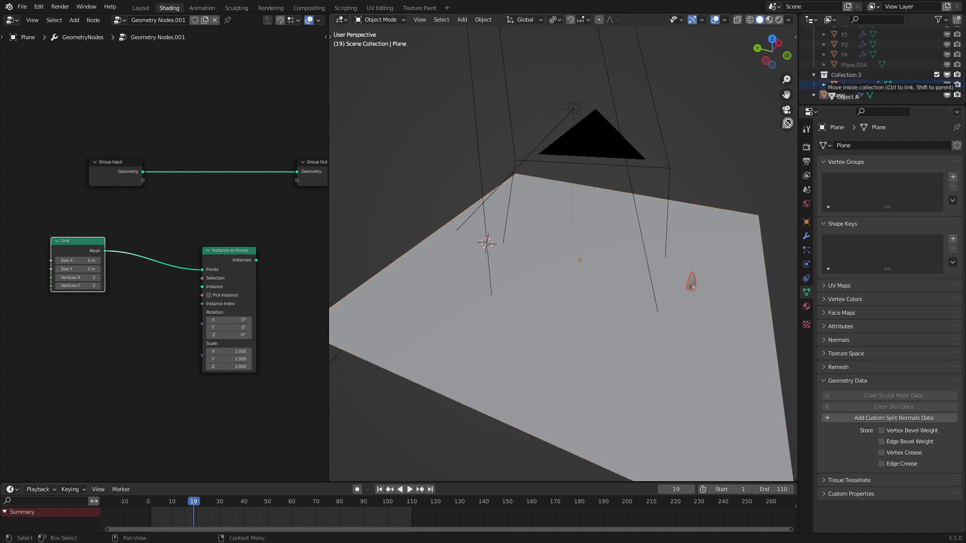
pyautogui.moveTo(852, 85); pyautogui.dragTo(130, 301)
pyautogui.scroll(1, 171, 342)
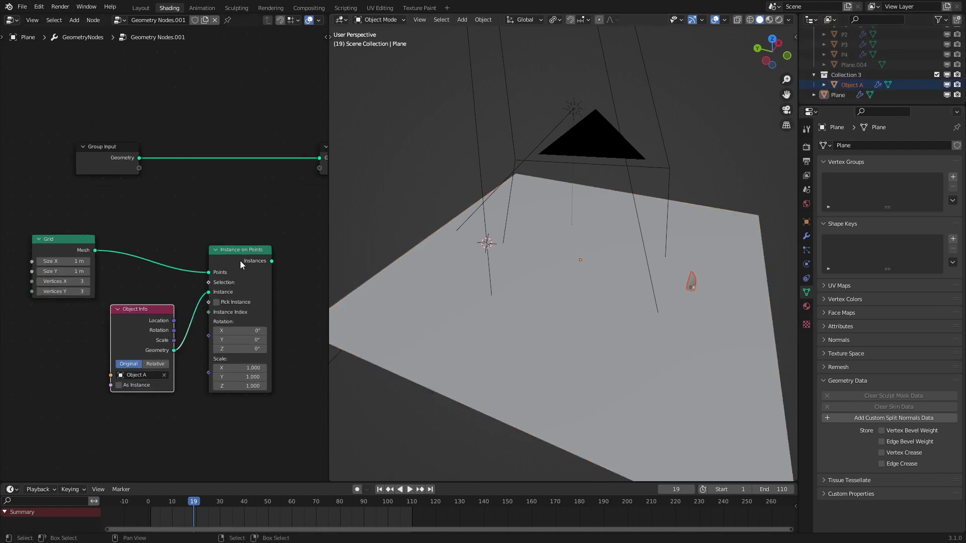
# - Connect the Instances output of Instance on Points to the Group Output's Geometry input
pyautogui.moveTo(240, 261); pyautogui.dragTo(183, 324, button='middle')
pyautogui.moveTo(214, 327); pyautogui.dragTo(261, 224)
pyautogui.scroll(5, 512, 290)
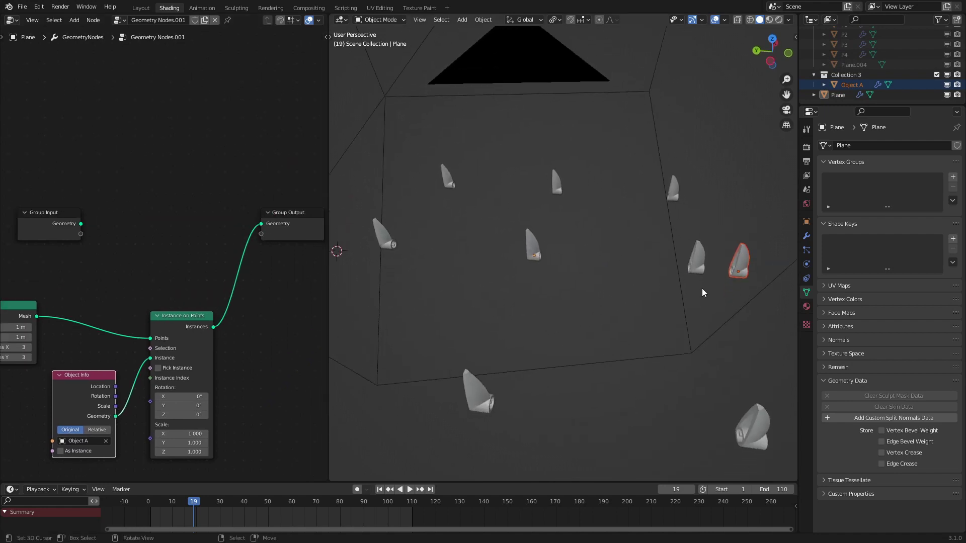
# - Move the original Object A farther away from the grid of instances
pyautogui.rightClick(730, 267)
pyautogui.scroll(-2, 679, 273)
pyautogui.press('g')
pyautogui.click(617, 295)
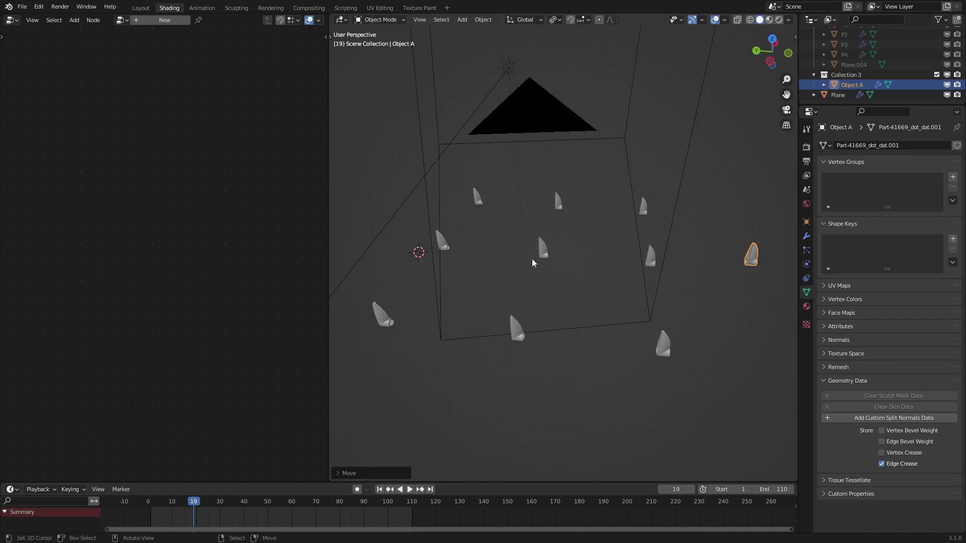
# - Select the instanced plane and set the Grid node's Vertices X to 28
pyautogui.rightClick(537, 256)
pyautogui.moveTo(541, 256); pyautogui.dragTo(342, 289, button='middle')
pyautogui.moveTo(53, 329); pyautogui.dragTo(225, 269, button='middle')
pyautogui.scroll(4, 190, 290)
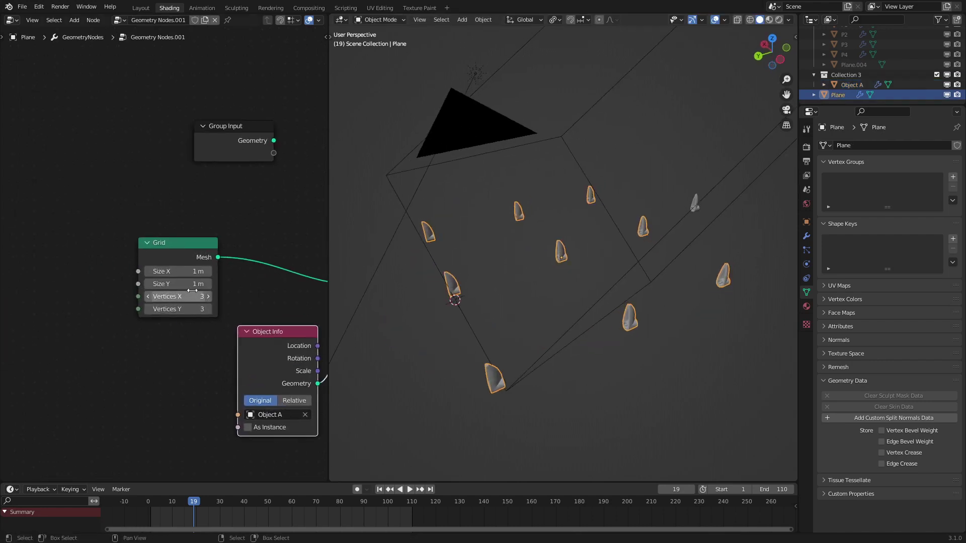
pyautogui.scroll(2, 517, 302)
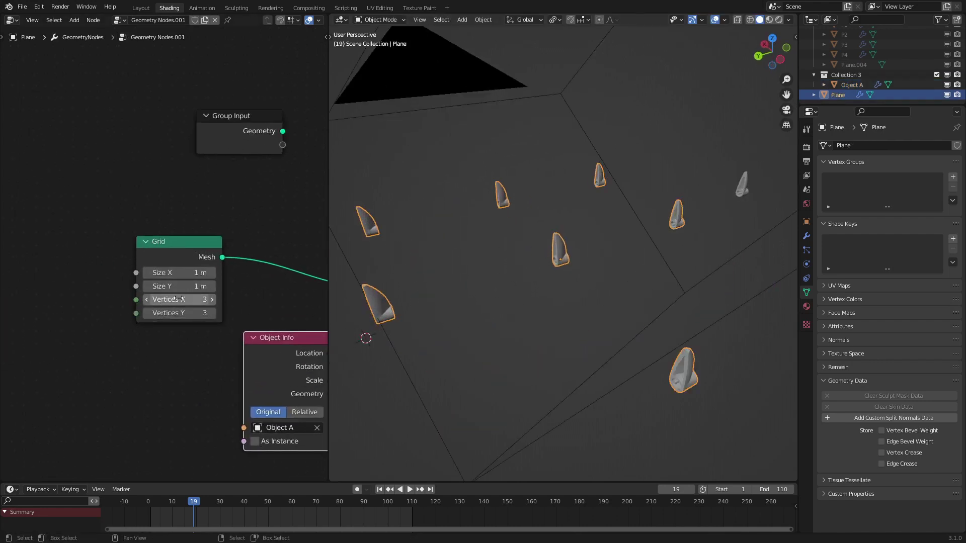
pyautogui.moveTo(176, 300); pyautogui.dragTo(246, 300)
pyautogui.moveTo(421, 309); pyautogui.dragTo(476, 299, button='middle')
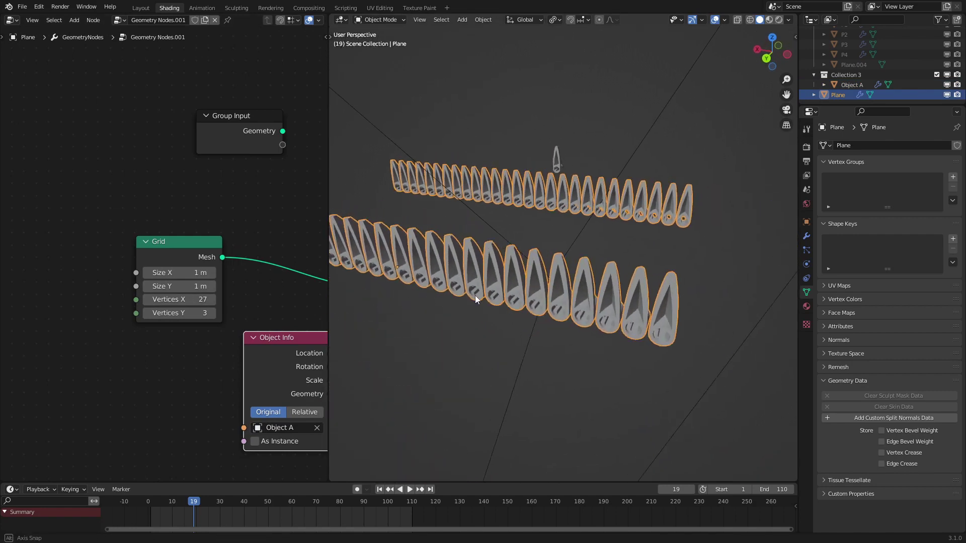
pyautogui.click(215, 299)
# - Set the Grid node's Vertices Y to 25
pyautogui.moveTo(562, 349); pyautogui.dragTo(526, 345, button='middle')
pyautogui.moveTo(479, 287); pyautogui.dragTo(397, 352, button='middle')
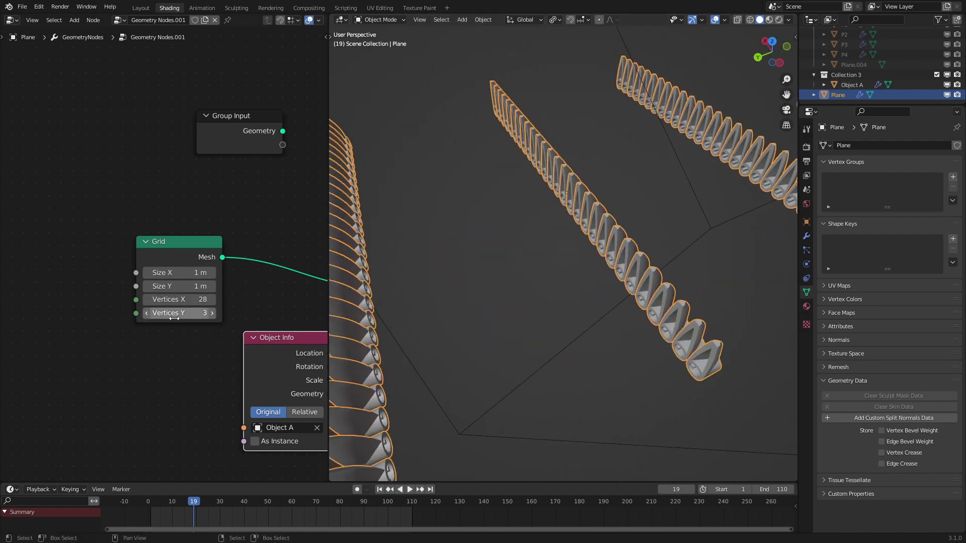
pyautogui.moveTo(165, 317); pyautogui.dragTo(226, 317)
pyautogui.moveTo(423, 347); pyautogui.dragTo(414, 303, button='middle')
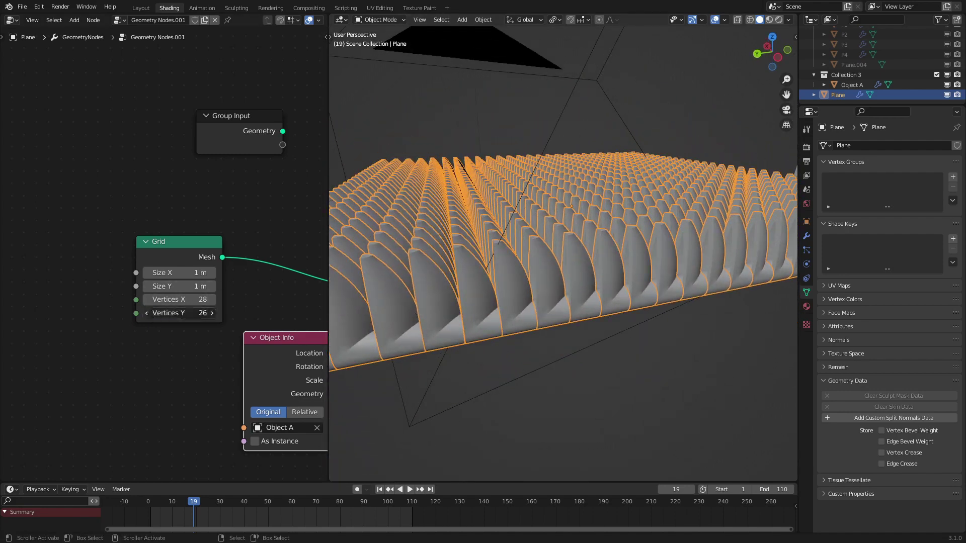
pyautogui.click(149, 313)
pyautogui.moveTo(567, 291); pyautogui.dragTo(564, 344, button='middle')
pyautogui.scroll(-3, 523, 332)
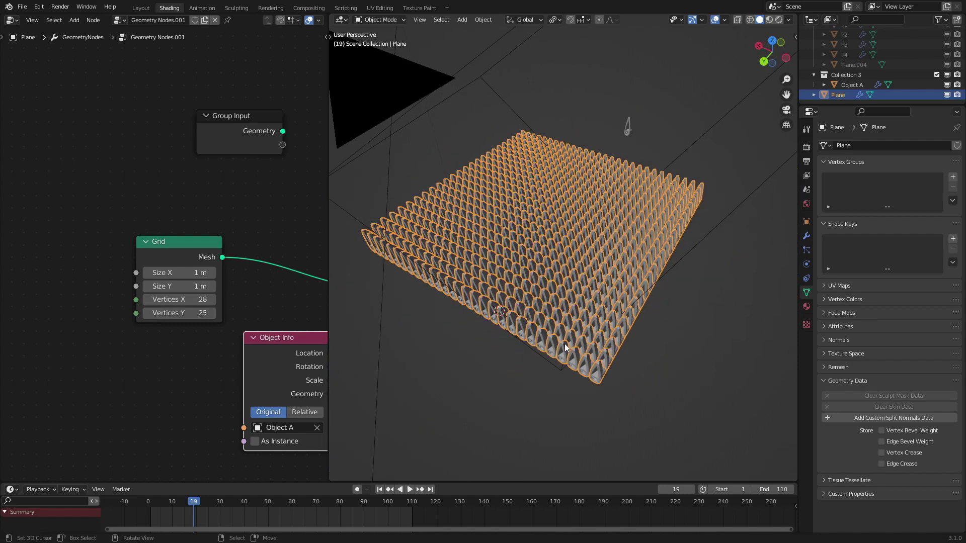
# - Add a Position node in the free space below the Grid node
pyautogui.scroll(-4, 224, 344)
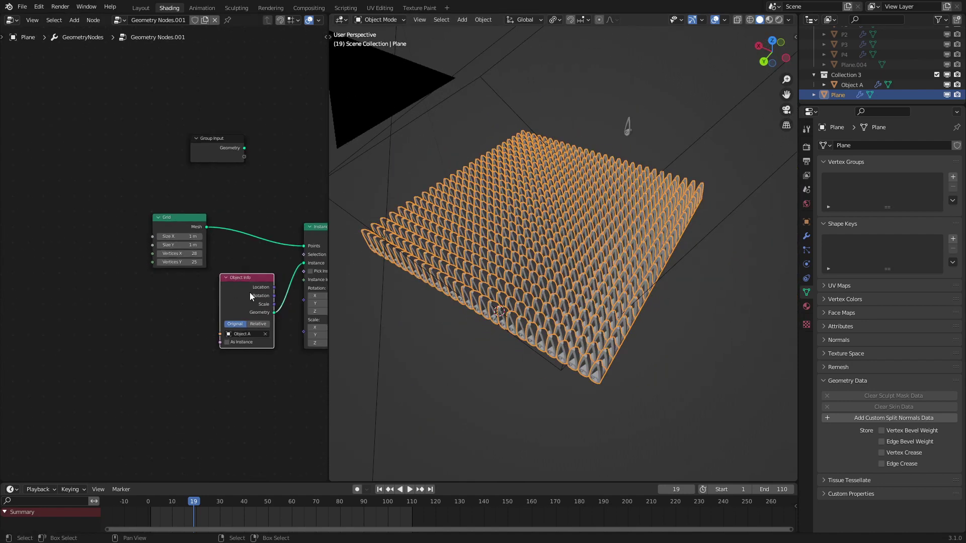
pyautogui.moveTo(367, 290); pyautogui.dragTo(391, 285, button='middle')
pyautogui.moveTo(109, 335); pyautogui.dragTo(146, 239, button='middle')
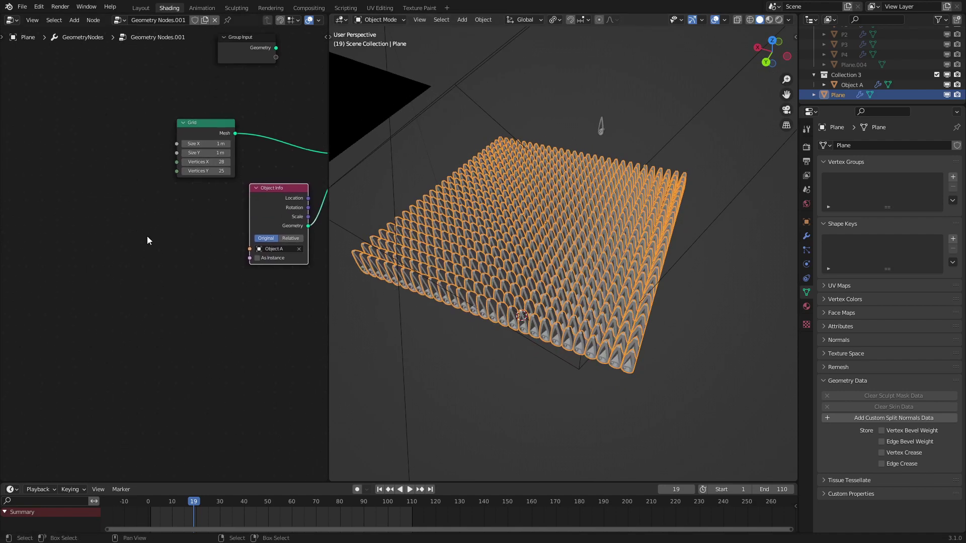
pyautogui.hotkey('shift', 'a')
pyautogui.write('position')
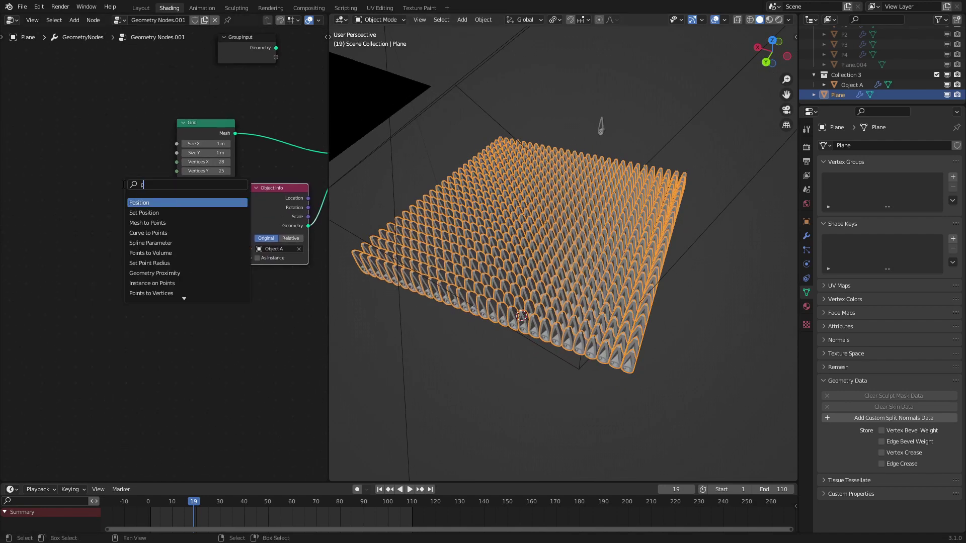
pyautogui.press('Return')
pyautogui.click(93, 313)
# - Place the Object Info node between the Grid and Instance on Points nodes, and widen the node editor
pyautogui.scroll(-4, 176, 275)
pyautogui.moveTo(207, 256); pyautogui.dragTo(128, 310, button='middle')
pyautogui.moveTo(184, 271); pyautogui.dragTo(186, 235)
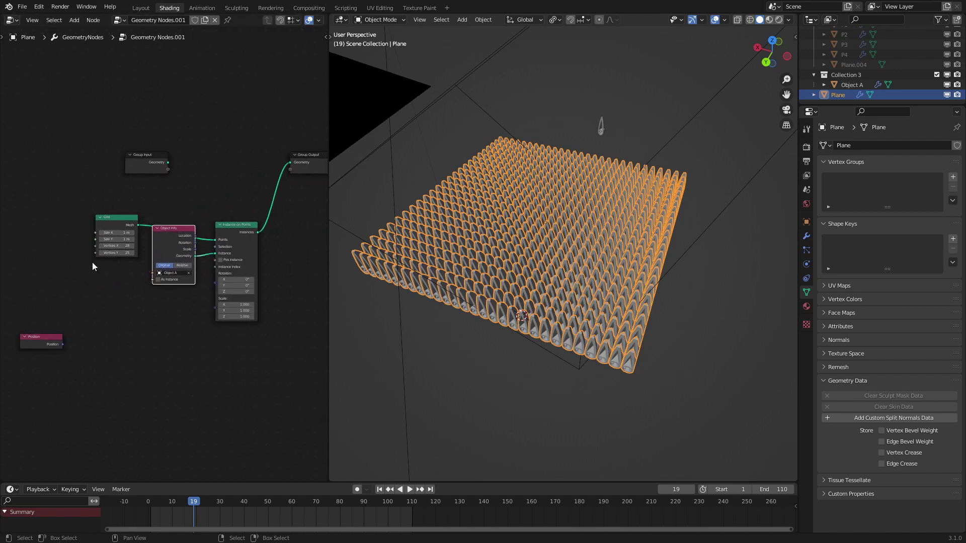
pyautogui.moveTo(132, 256); pyautogui.dragTo(204, 199, button='middle')
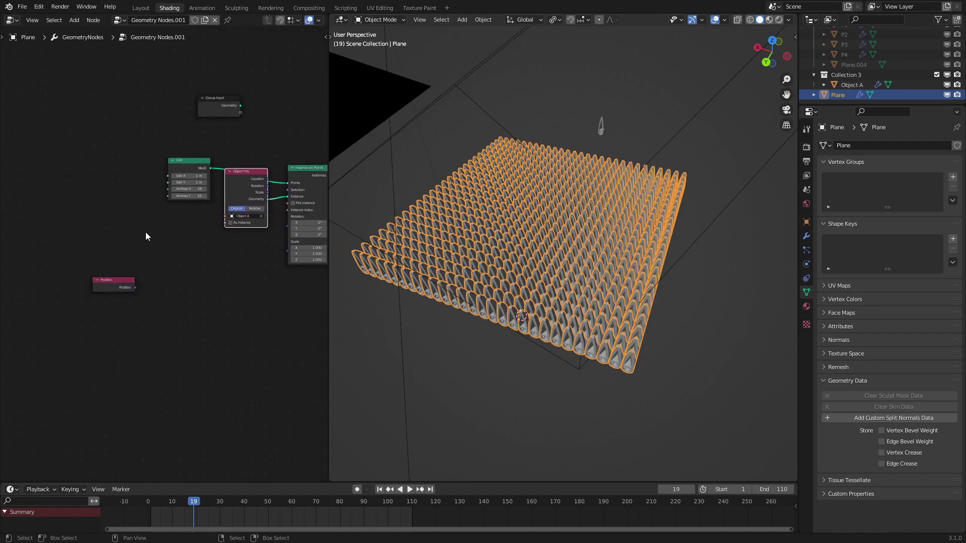
pyautogui.scroll(4, 146, 241)
pyautogui.moveTo(157, 271); pyautogui.dragTo(101, 242, button='middle')
pyautogui.moveTo(332, 299); pyautogui.dragTo(399, 299)
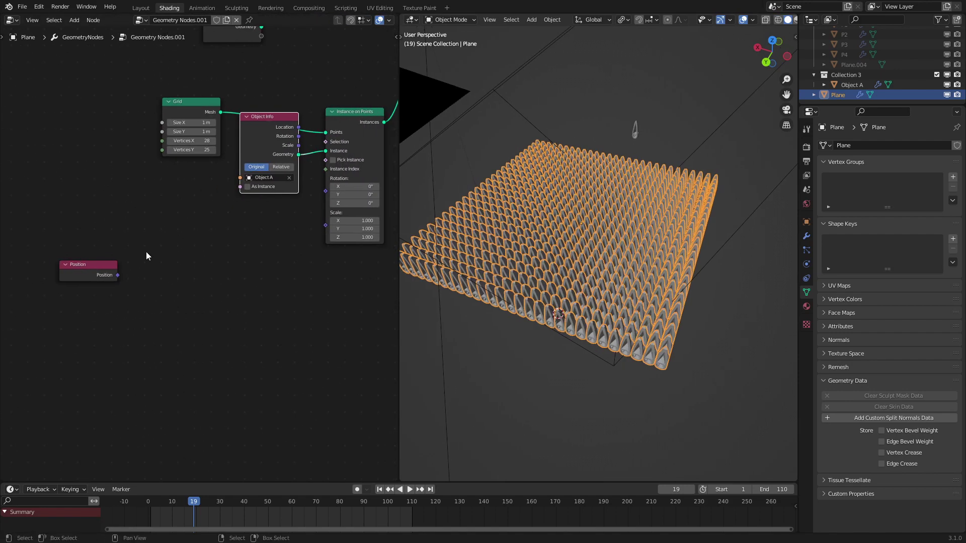
# - Add a Separate XYZ node beside the Position node and connect Position to its Vector input
pyautogui.hotkey('shift', 'a')
pyautogui.click(146, 251)
pyautogui.write('se')
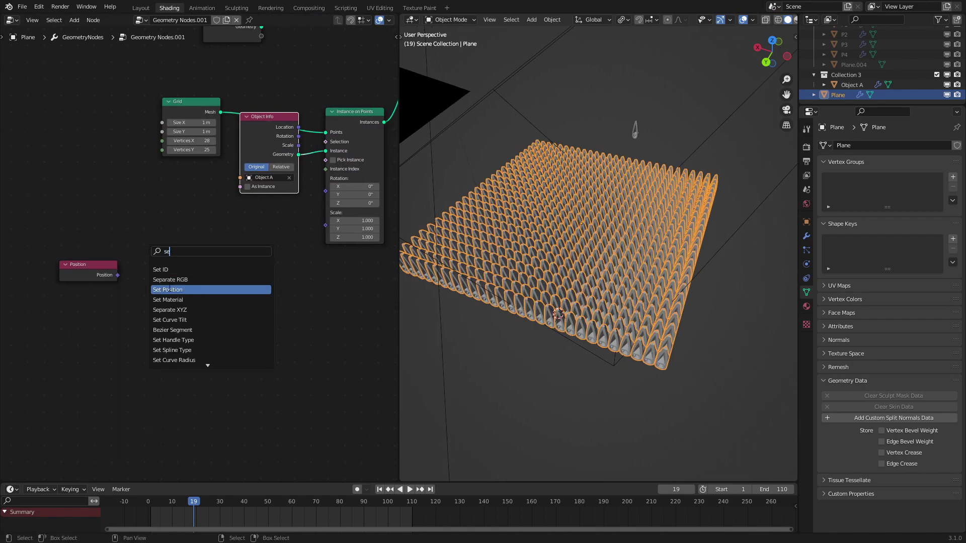
pyautogui.click(171, 310)
pyautogui.click(132, 286)
pyautogui.moveTo(115, 279); pyautogui.dragTo(164, 264)
pyautogui.moveTo(660, 252); pyautogui.dragTo(687, 247, button='middle')
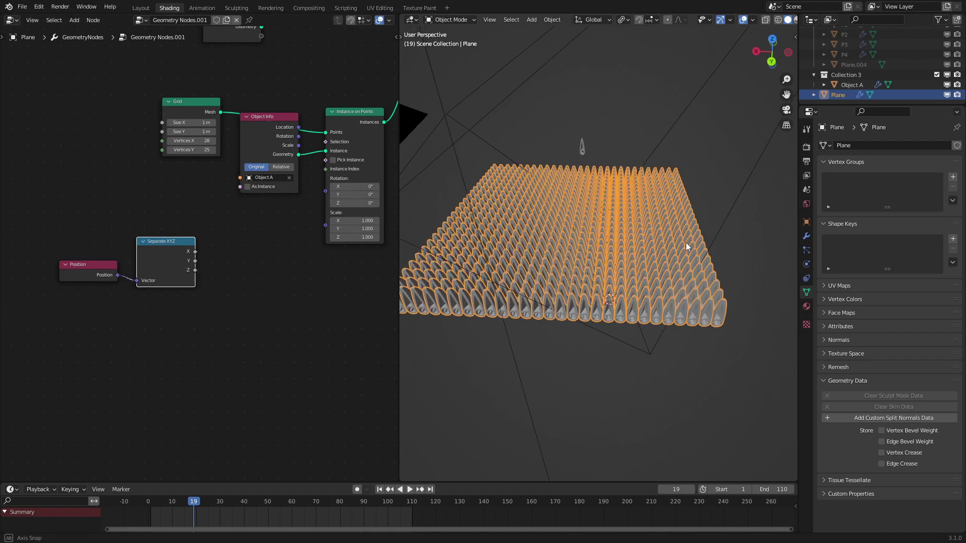
pyautogui.moveTo(628, 234); pyautogui.dragTo(587, 248, button='middle')
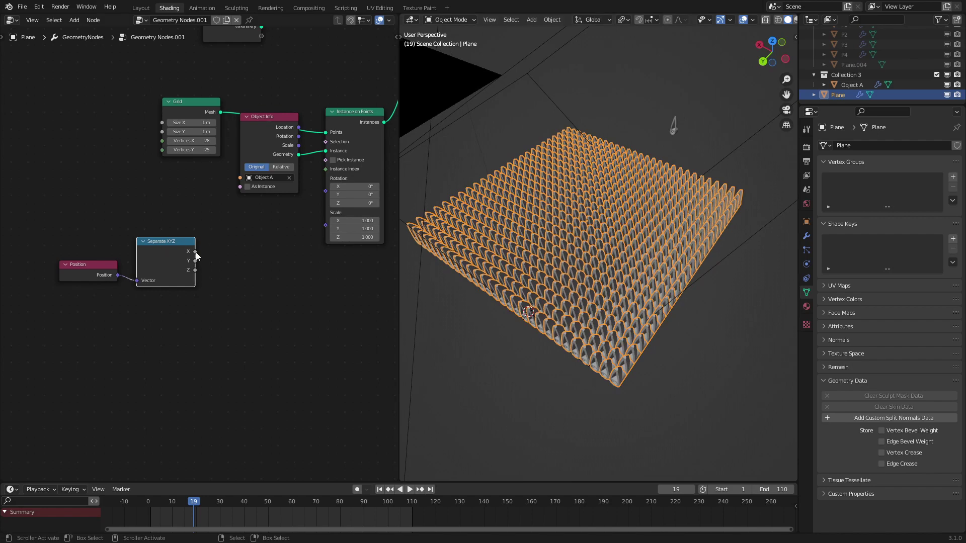
pyautogui.moveTo(524, 232); pyautogui.dragTo(602, 225, button='middle')
pyautogui.moveTo(599, 260); pyautogui.dragTo(593, 218, button='middle')
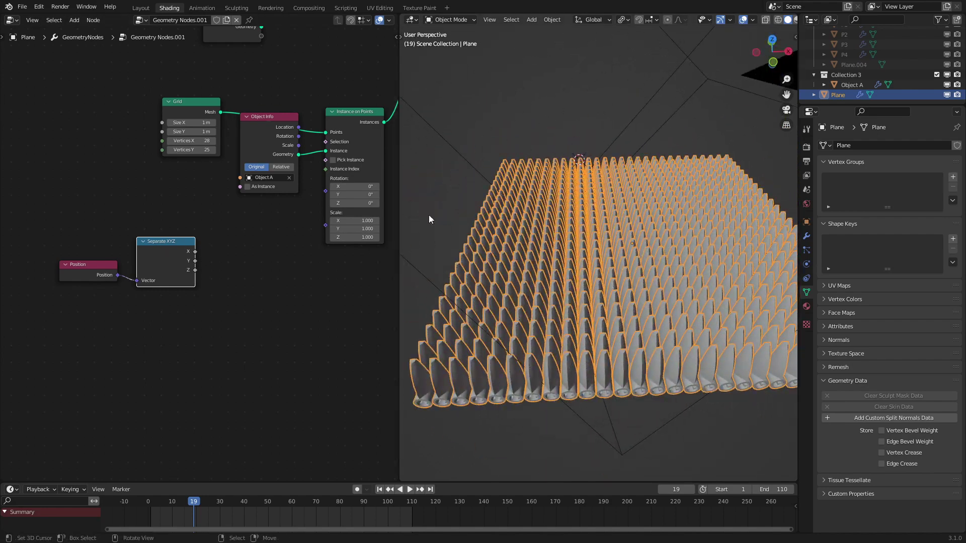
# - Shift the Position and Separate XYZ nodes aside and add a Vector Math node to the free space after them
pyautogui.moveTo(607, 219)
pyautogui.mouseDown(button='middle')
pyautogui.moveTo(629, 228)
pyautogui.moveTo(619, 211)
pyautogui.mouseUp(button='middle')
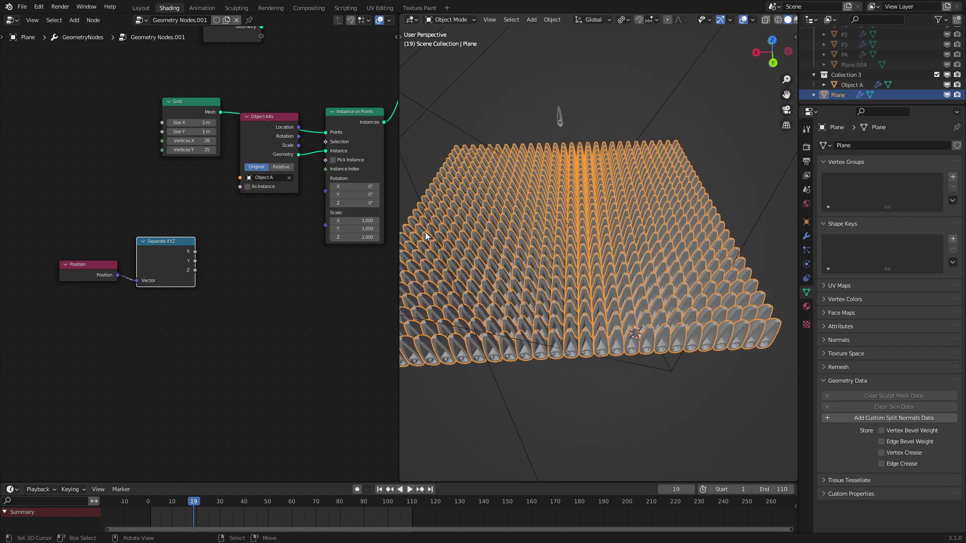
pyautogui.scroll(1, 200, 242)
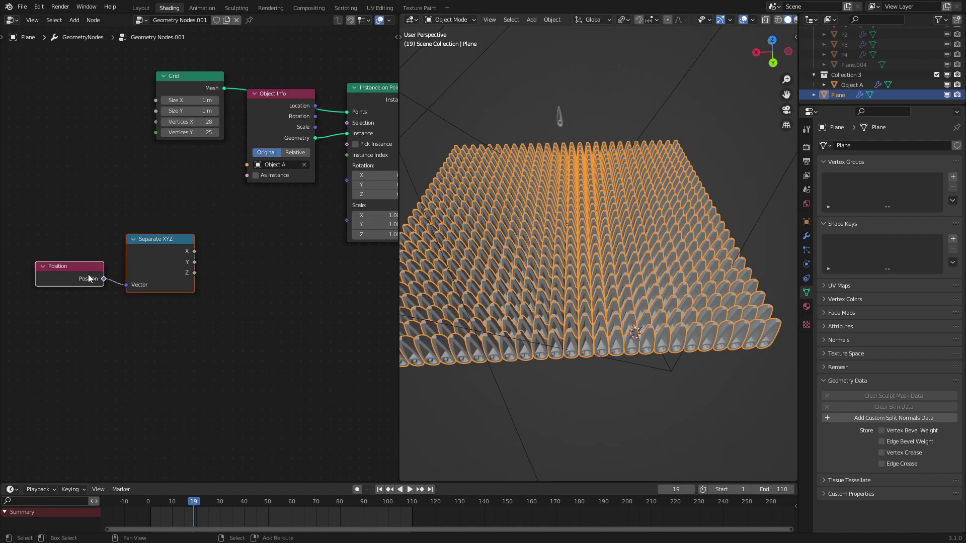
pyautogui.press('g')
pyautogui.click(134, 293)
pyautogui.press('q')
pyautogui.click(239, 281)
pyautogui.click(240, 283)
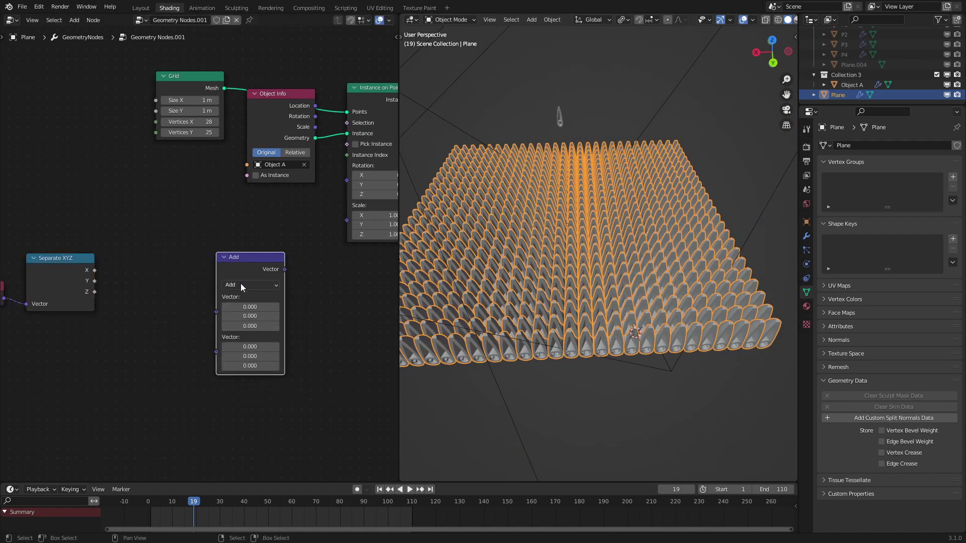
# - Set the Vector Math node to Multiply and wire it between Separate XYZ's X output and Instance on Points' Rotation input
pyautogui.click(241, 283)
pyautogui.press('m')
pyautogui.moveTo(95, 270); pyautogui.dragTo(238, 305)
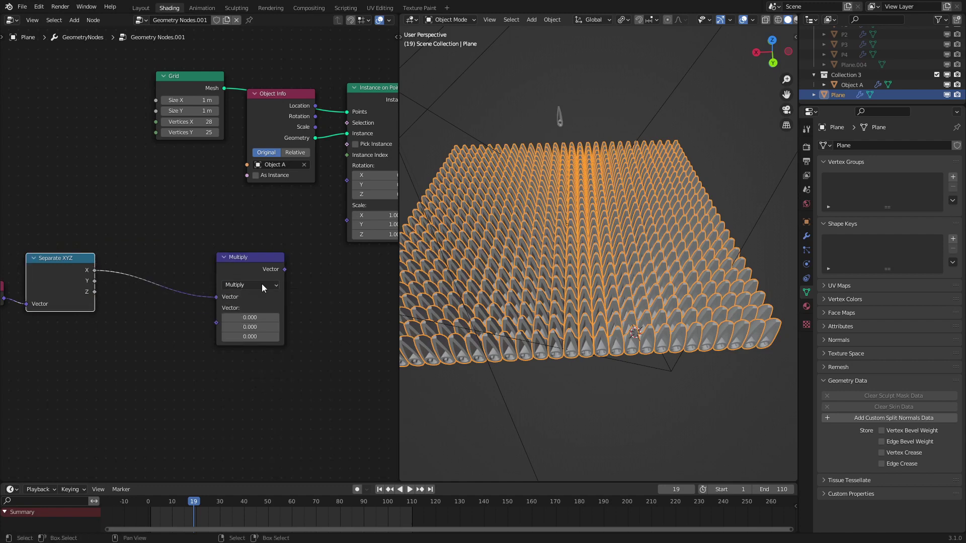
pyautogui.moveTo(283, 269); pyautogui.dragTo(349, 180)
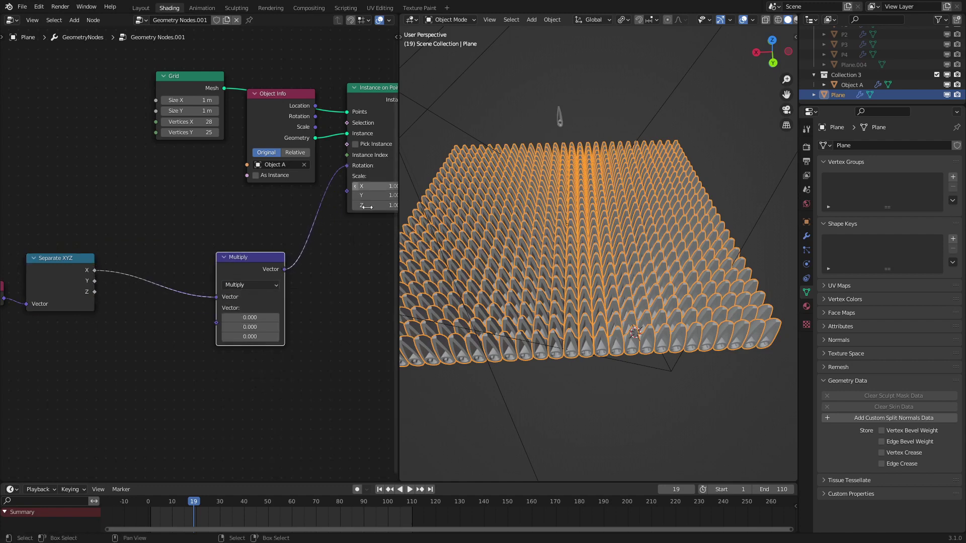
# - Adjust the vector Multiply node's Y factor to 3.250 while checking the tilt of the instances
pyautogui.moveTo(244, 326); pyautogui.dragTo(305, 326)
pyautogui.moveTo(439, 337); pyautogui.dragTo(457, 301, button='middle')
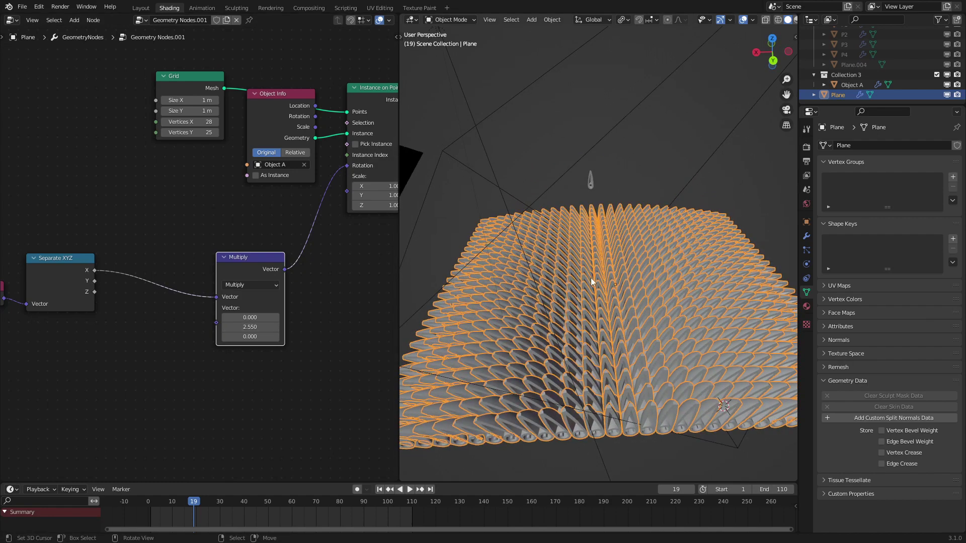
pyautogui.moveTo(590, 277); pyautogui.dragTo(639, 312, button='middle')
pyautogui.moveTo(246, 327)
pyautogui.mouseDown()
pyautogui.moveTo(403, 327)
pyautogui.moveTo(236, 327)
pyautogui.mouseUp()
pyautogui.moveTo(624, 302); pyautogui.dragTo(657, 313, button='middle')
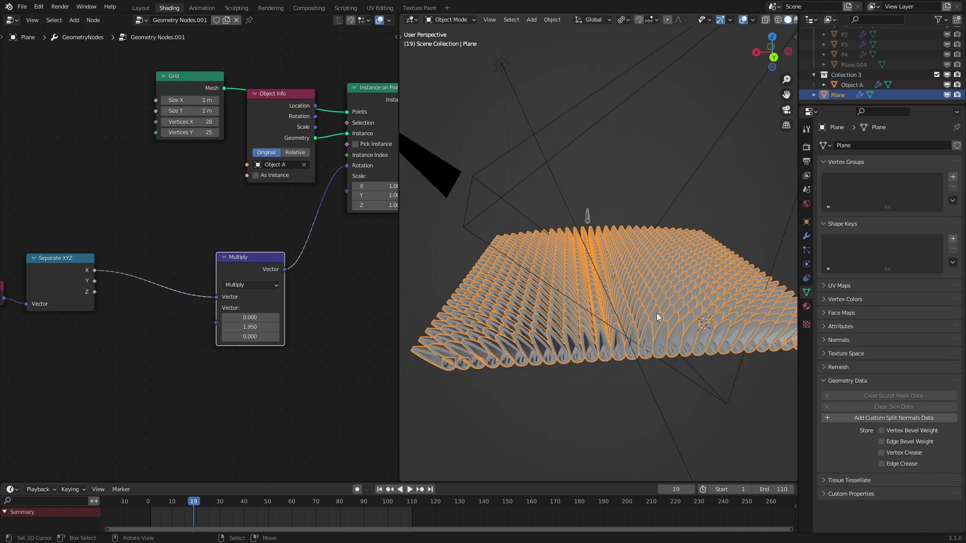
pyautogui.moveTo(277, 327); pyautogui.dragTo(304, 327)
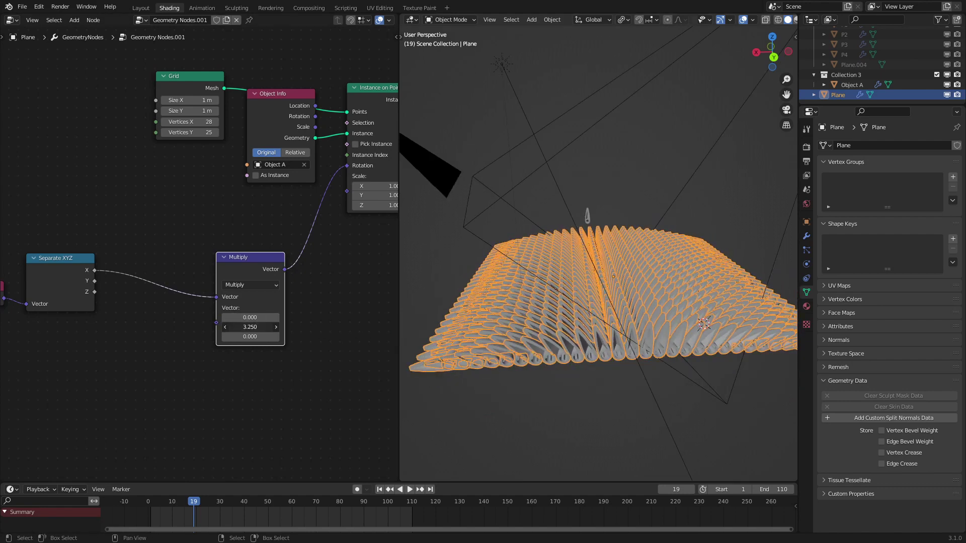
# - Move the Position and Separate XYZ nodes away from the vector Multiply node to make room between them
pyautogui.moveTo(139, 308); pyautogui.dragTo(277, 312, button='middle')
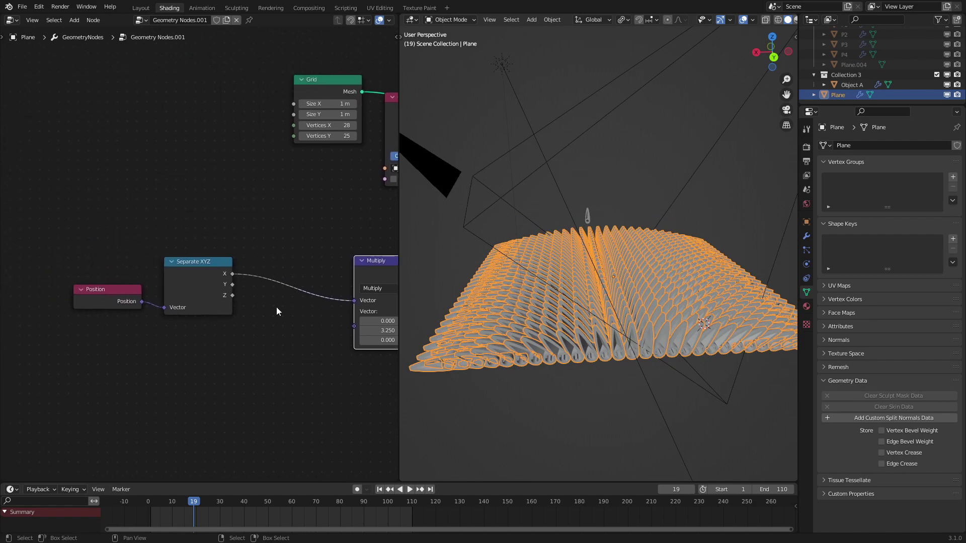
pyautogui.press('c')
pyautogui.scroll(-6, 152, 301)
pyautogui.click(152, 301)
pyautogui.rightClick(152, 301)
pyautogui.press('g')
pyautogui.click(163, 301)
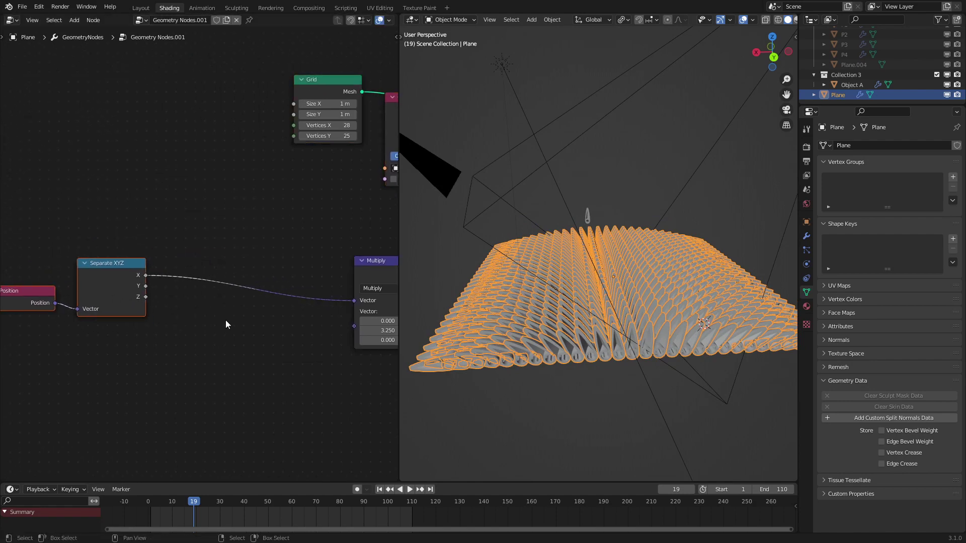
# - Insert a Math node set to Sine on the link between Separate XYZ's X output and the vector Multiply node
pyautogui.press('q')
pyautogui.click(213, 336)
pyautogui.click(243, 302)
pyautogui.click(244, 304)
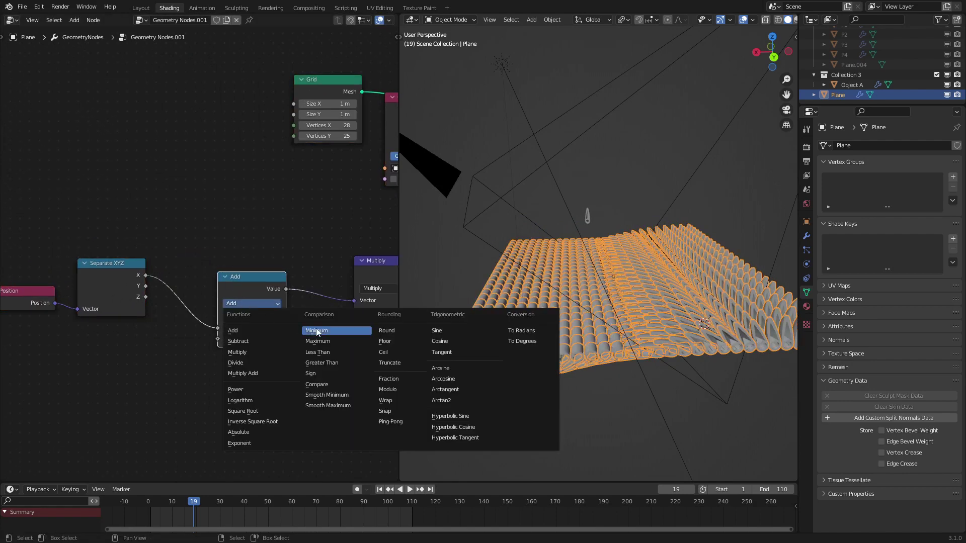
pyautogui.click(430, 330)
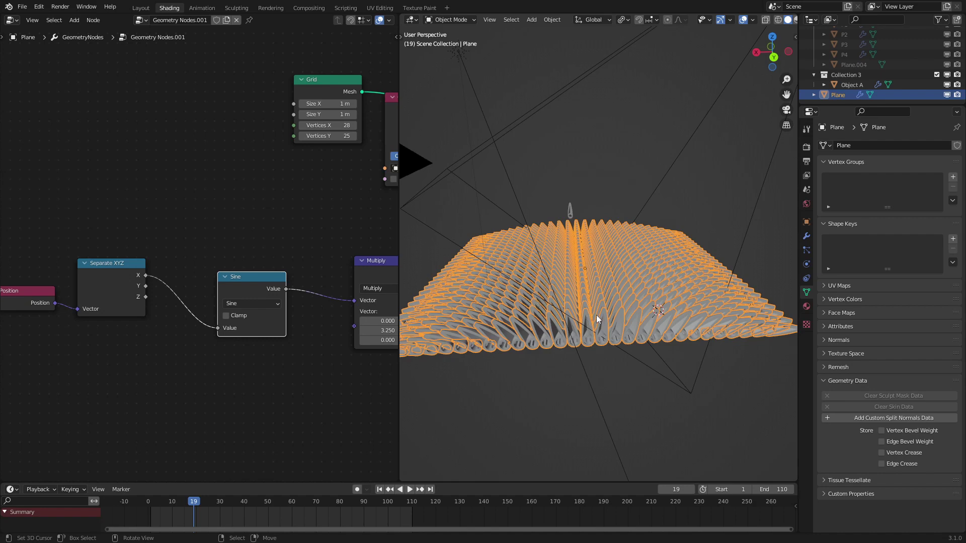
# - Move the Position and Separate XYZ nodes farther from the Sine node to free space for another node
pyautogui.moveTo(597, 318); pyautogui.dragTo(619, 313, button='middle')
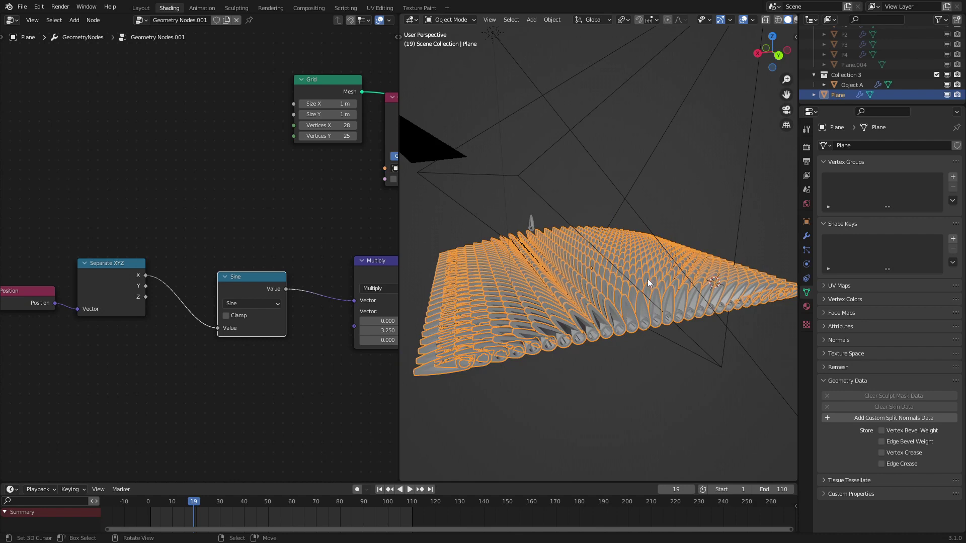
pyautogui.moveTo(641, 278); pyautogui.dragTo(626, 275, button='middle')
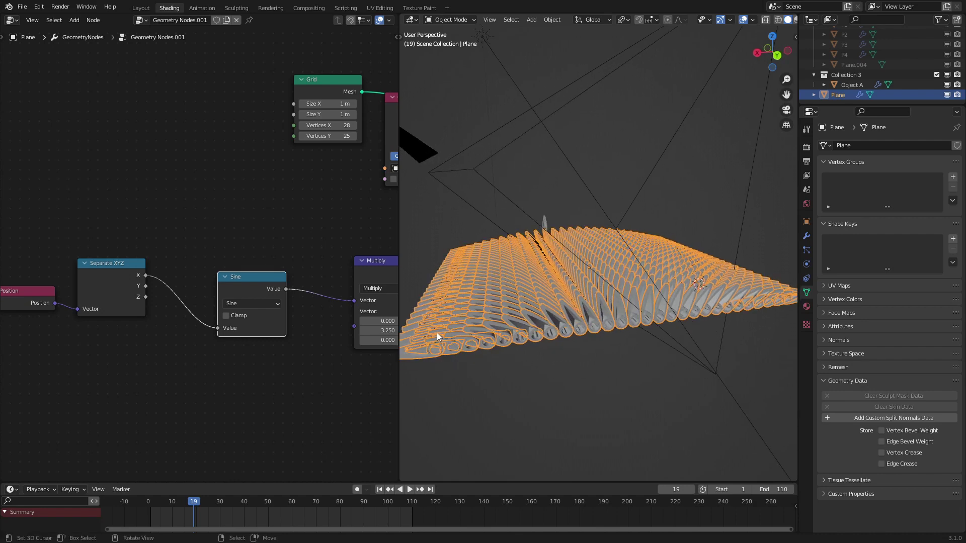
pyautogui.keyDown('shift'); pyautogui.moveTo(470, 333); pyautogui.dragTo(791, 310, button='middle'); pyautogui.keyUp('shift')
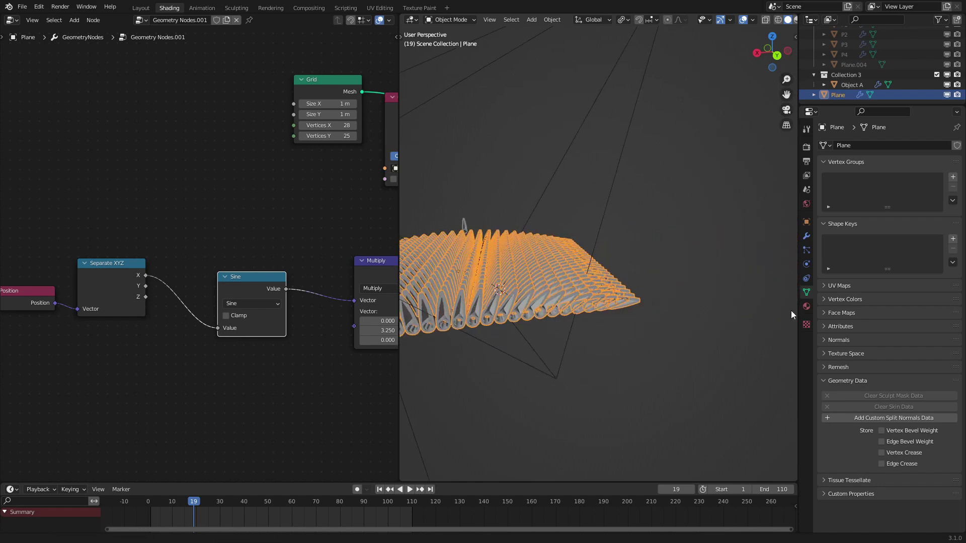
pyautogui.keyDown('shift'); pyautogui.moveTo(631, 300); pyautogui.dragTo(758, 349, button='middle'); pyautogui.keyUp('shift')
pyautogui.moveTo(194, 301); pyautogui.dragTo(232, 312, button='middle')
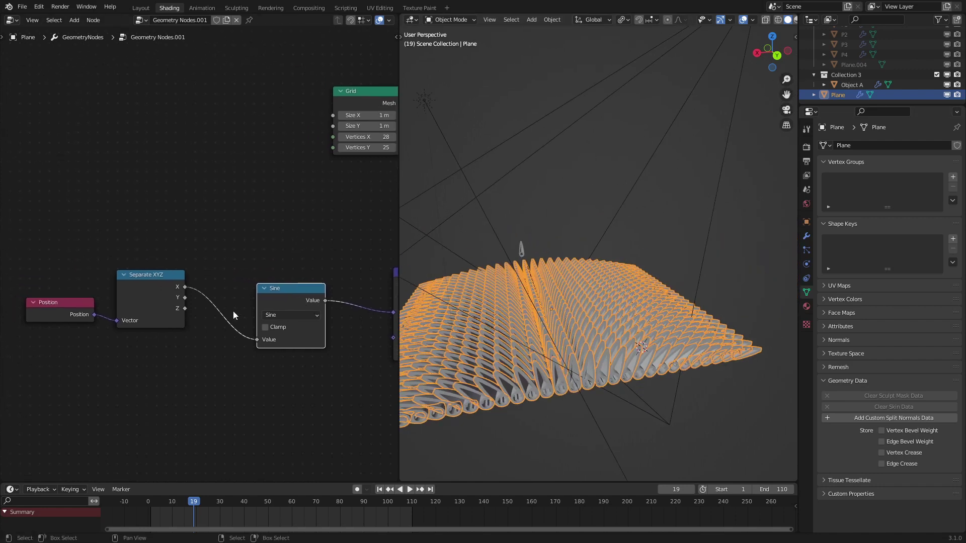
pyautogui.press('c')
pyautogui.click(98, 320)
pyautogui.rightClick(98, 320)
pyautogui.press('g')
pyautogui.click(59, 325)
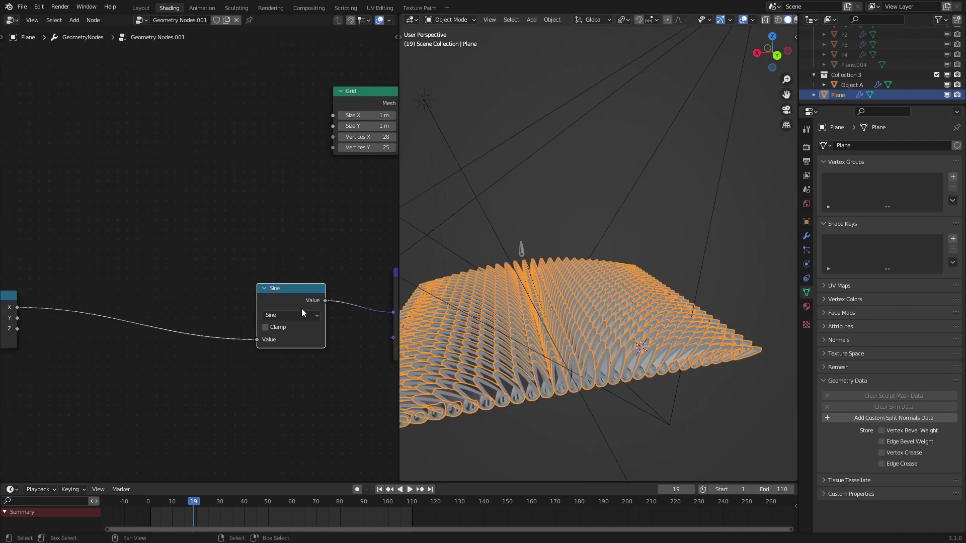
# - Duplicate the Sine node, set the copy to Multiply, and insert it between Separate XYZ and Sine
pyautogui.hotkey('shift', 'd')
pyautogui.click(144, 383)
pyautogui.click(146, 385)
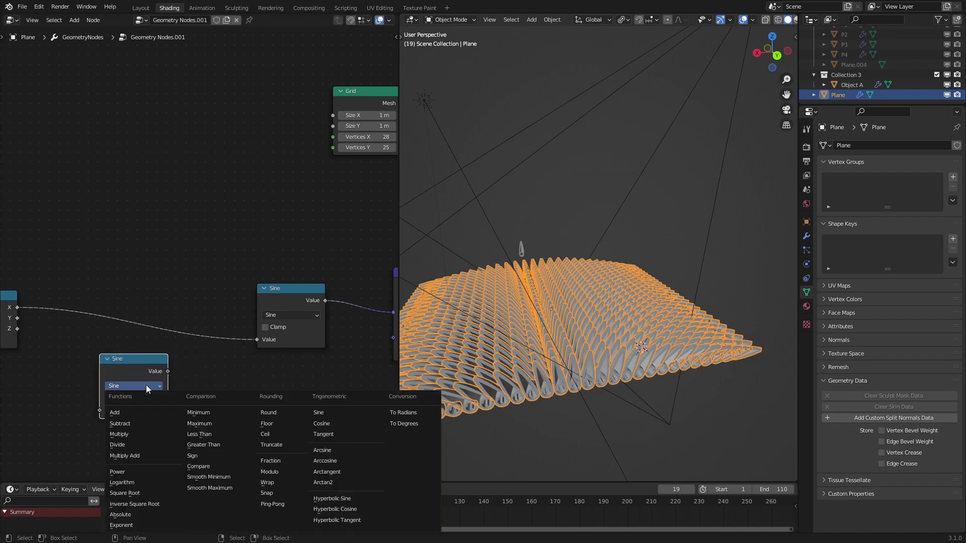
pyautogui.press('m')
pyautogui.press('g')
pyautogui.click(161, 324)
# - Raise the value of the Multiply node before Sine to 11.670
pyautogui.moveTo(181, 318); pyautogui.dragTo(253, 309, button='middle')
pyautogui.moveTo(221, 347); pyautogui.dragTo(281, 347)
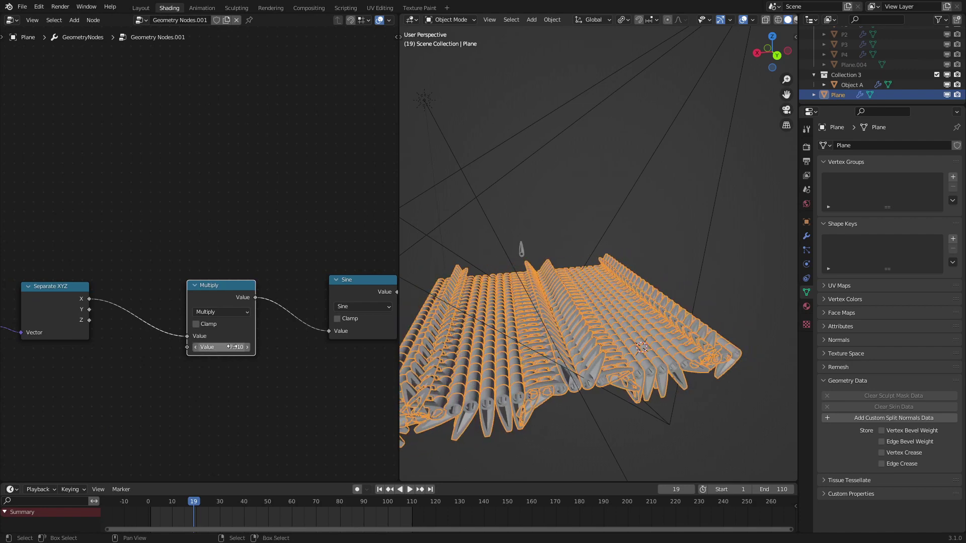
pyautogui.moveTo(227, 348); pyautogui.dragTo(279, 348)
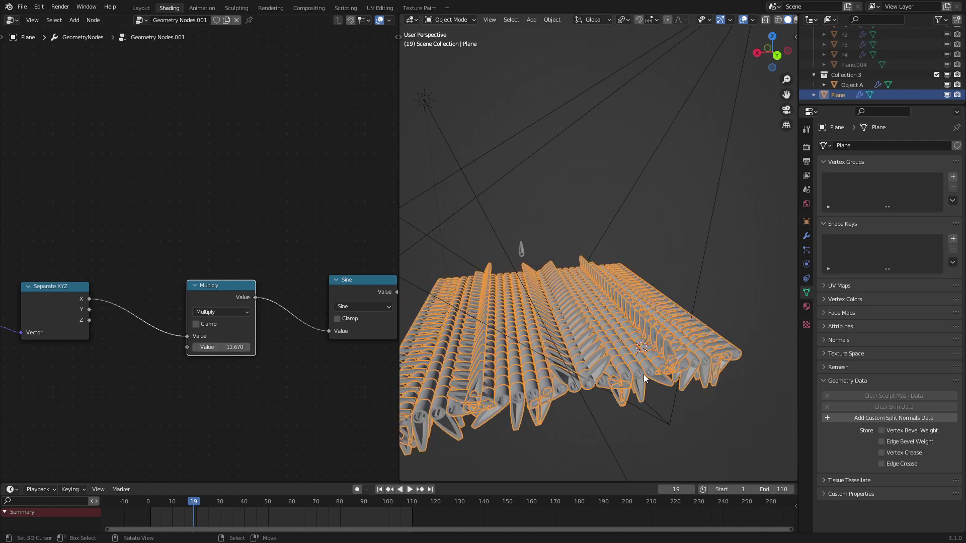
# - Lower the vector Multiply node's Y factor to 0.620
pyautogui.moveTo(662, 368); pyautogui.dragTo(675, 344, button='middle')
pyautogui.moveTo(293, 333); pyautogui.dragTo(246, 355, button='middle')
pyautogui.moveTo(336, 357); pyautogui.dragTo(297, 357)
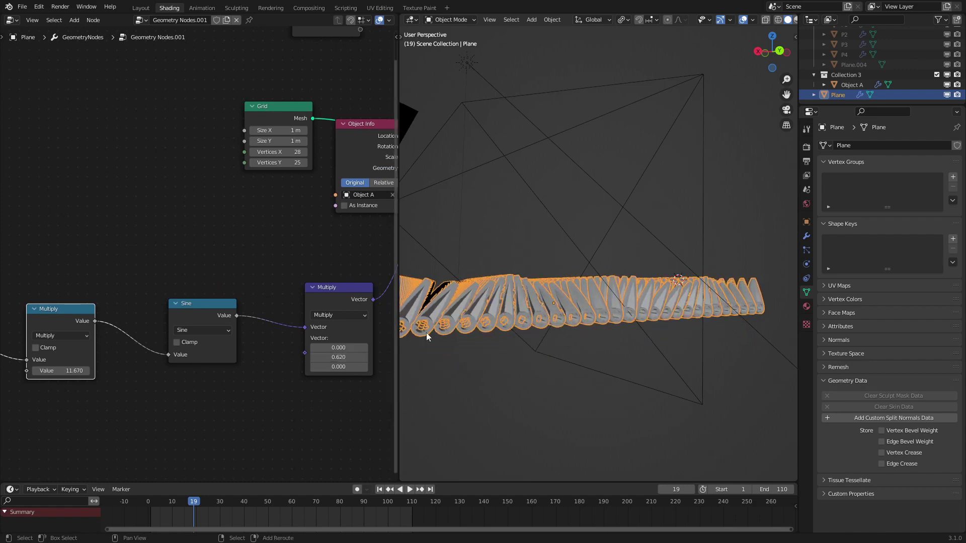
# - Set the value of the Multiply node before Sine to 6.000
pyautogui.moveTo(426, 333); pyautogui.dragTo(512, 317, button='middle')
pyautogui.scroll(1, 525, 344)
pyautogui.scroll(1, 509, 317)
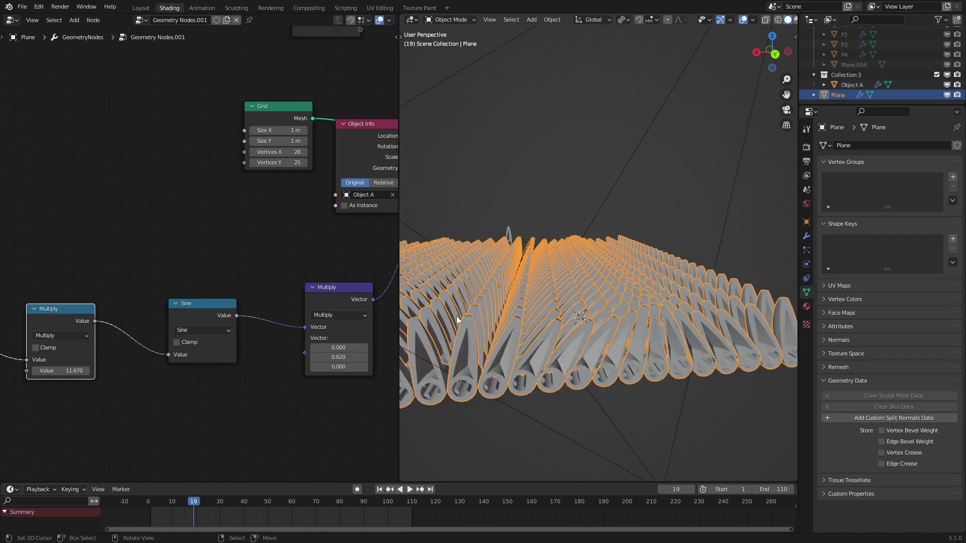
pyautogui.moveTo(180, 325); pyautogui.dragTo(252, 318, button='middle')
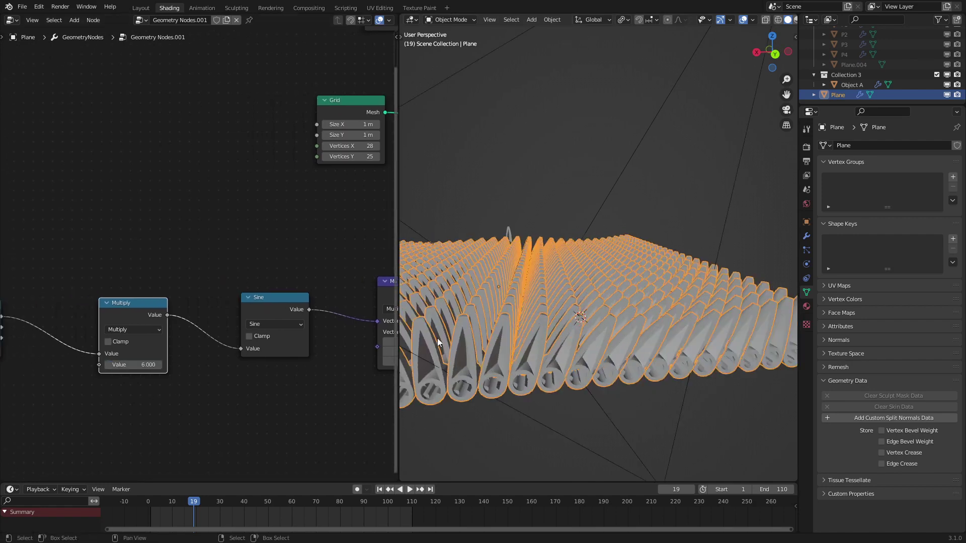
# - Raise the vector Multiply node's Y factor slightly to strengthen the wave's rotation
pyautogui.moveTo(437, 342); pyautogui.dragTo(533, 346, button='middle')
pyautogui.moveTo(291, 347); pyautogui.dragTo(195, 354, button='middle')
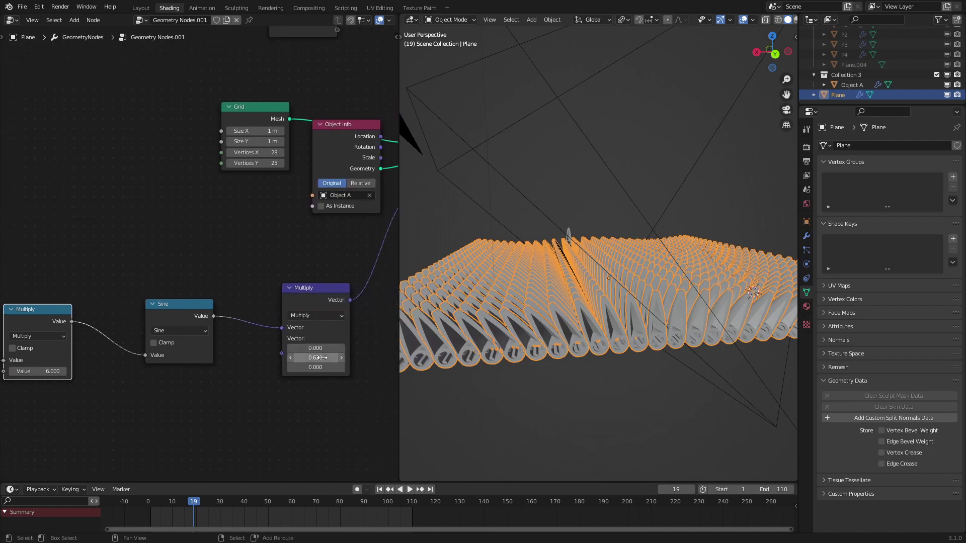
pyautogui.moveTo(541, 347)
pyautogui.mouseDown(button='middle')
pyautogui.moveTo(527, 376)
pyautogui.moveTo(566, 343)
pyautogui.moveTo(549, 356)
pyautogui.mouseUp(button='middle')
pyautogui.scroll(-2, 251, 352)
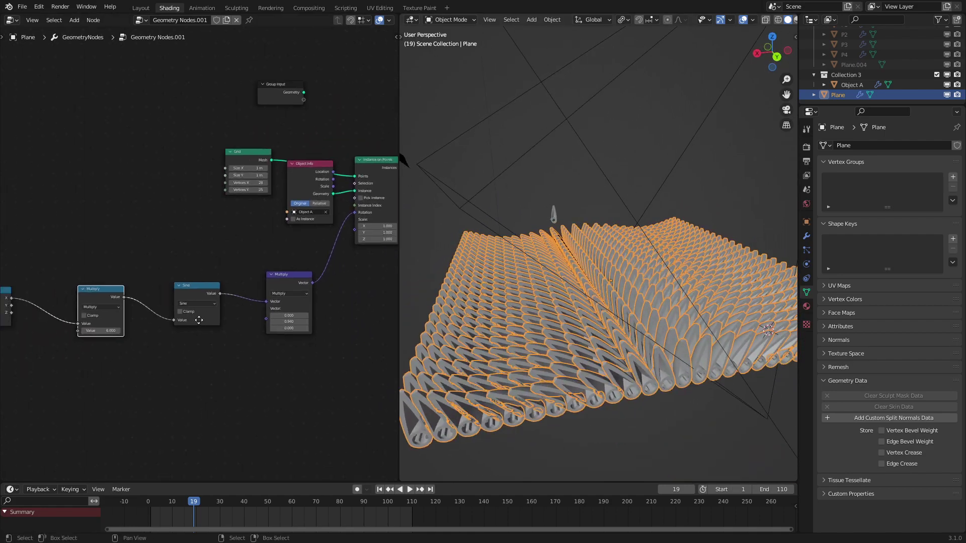
# - Hide the camera and the Sun light in the viewport, and reselect the instanced Plane
pyautogui.click(626, 74)
pyautogui.press('h')
pyautogui.click(588, 152)
pyautogui.press('h')
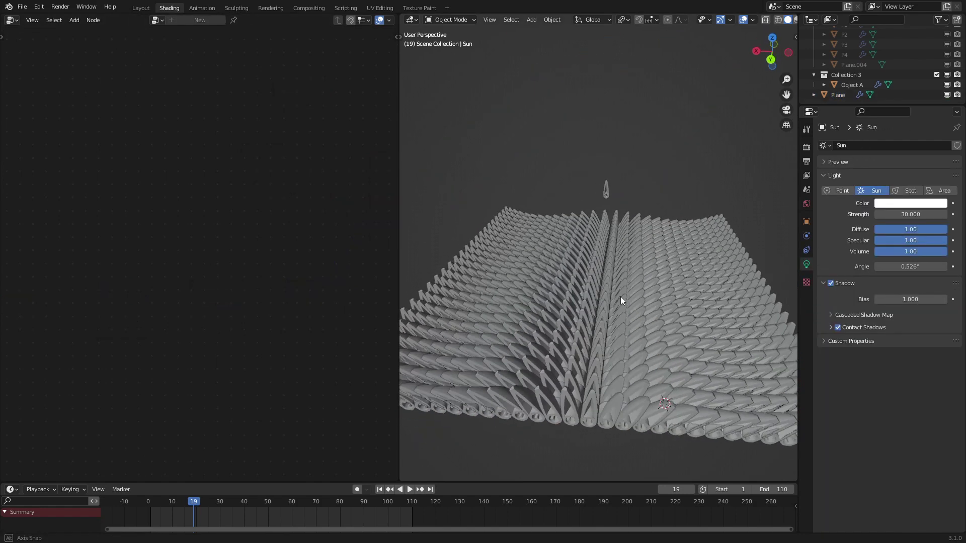
pyautogui.click(621, 300)
# - Move the Multiply node closer to the Sine node to leave a gap after Separate XYZ
pyautogui.moveTo(620, 300); pyautogui.dragTo(590, 293, button='middle')
pyautogui.moveTo(249, 292); pyautogui.dragTo(287, 272, button='middle')
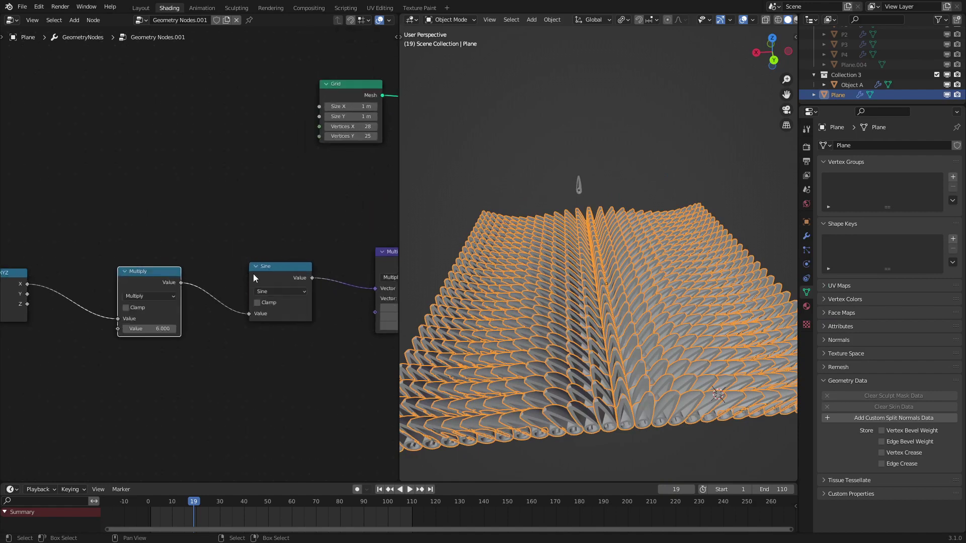
pyautogui.moveTo(167, 281); pyautogui.dragTo(278, 281, button='middle')
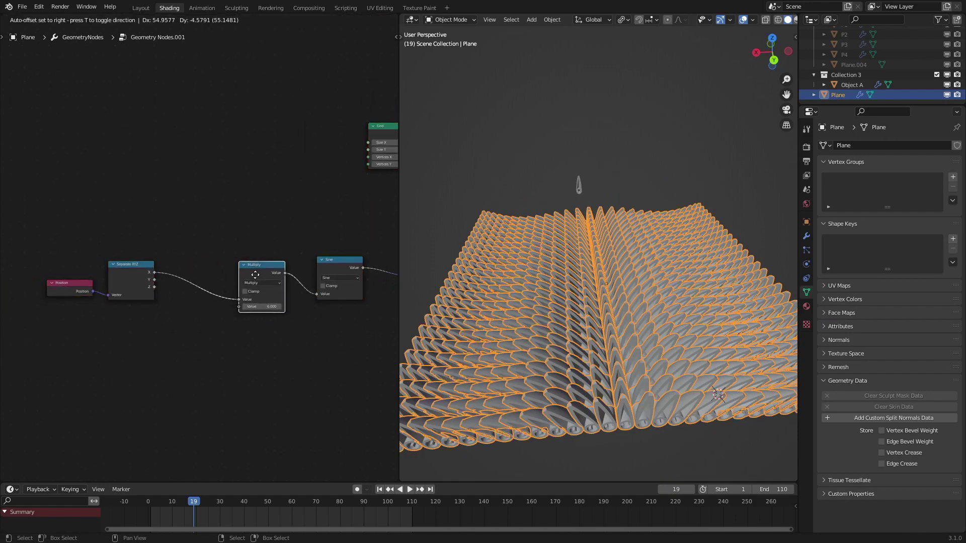
pyautogui.click(257, 274)
pyautogui.scroll(-2, 586, 279)
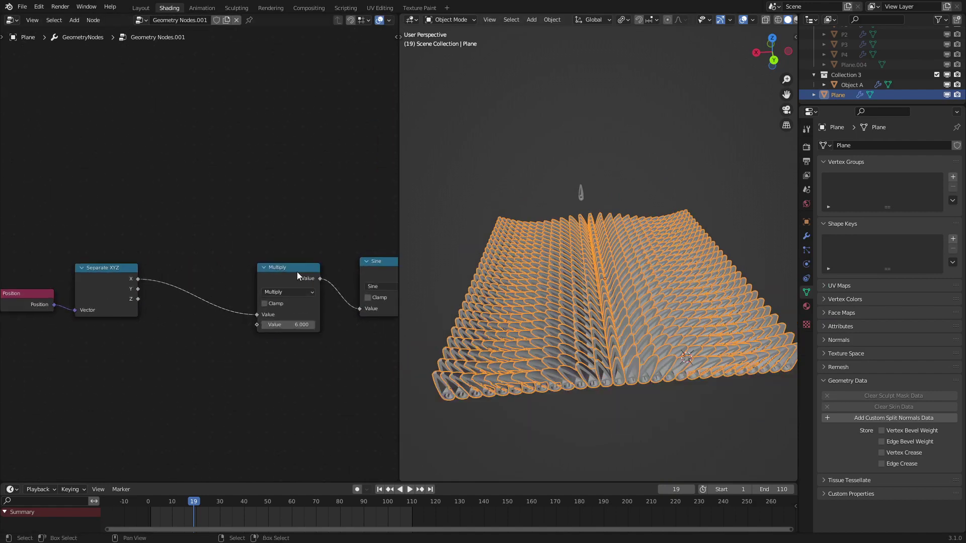
# - Duplicate the Multiply node onto the link after Separate XYZ's X output and set the copy to Add
pyautogui.hotkey('shift', 'd')
pyautogui.click(192, 354)
pyautogui.click(209, 301)
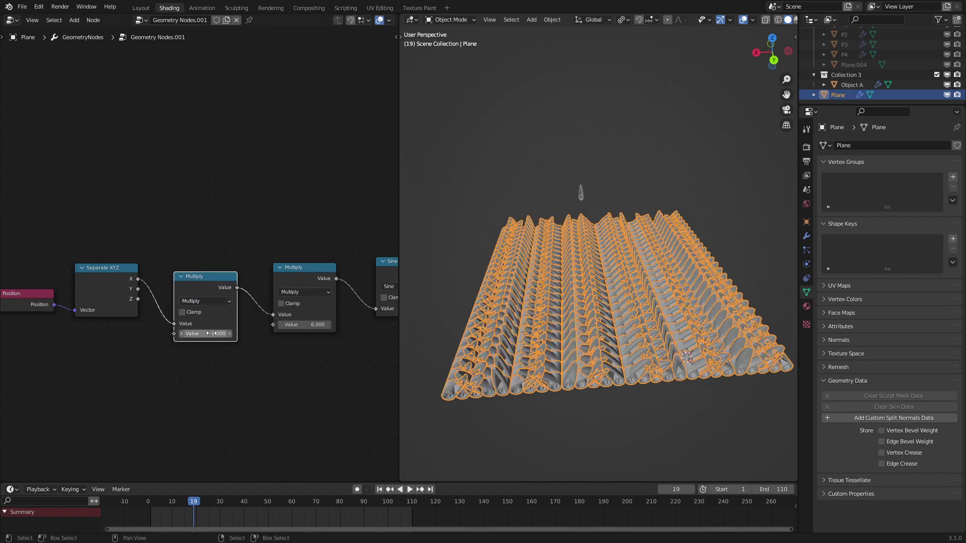
pyautogui.click(203, 301)
pyautogui.click(198, 324)
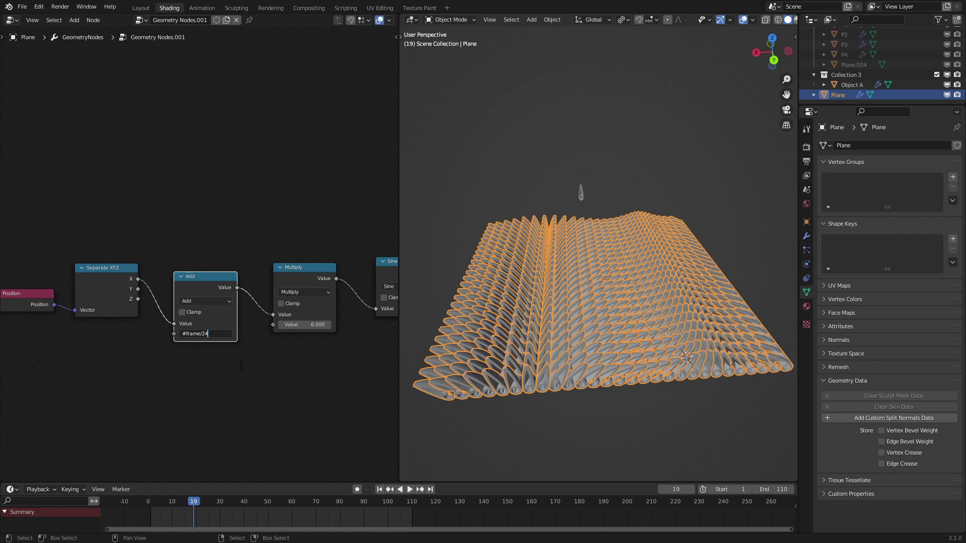
# - Drive the Add node's value with #frame/24 and play the animation to watch the wave
pyautogui.press('Return')
pyautogui.scroll(2, 240, 355)
pyautogui.press('space')
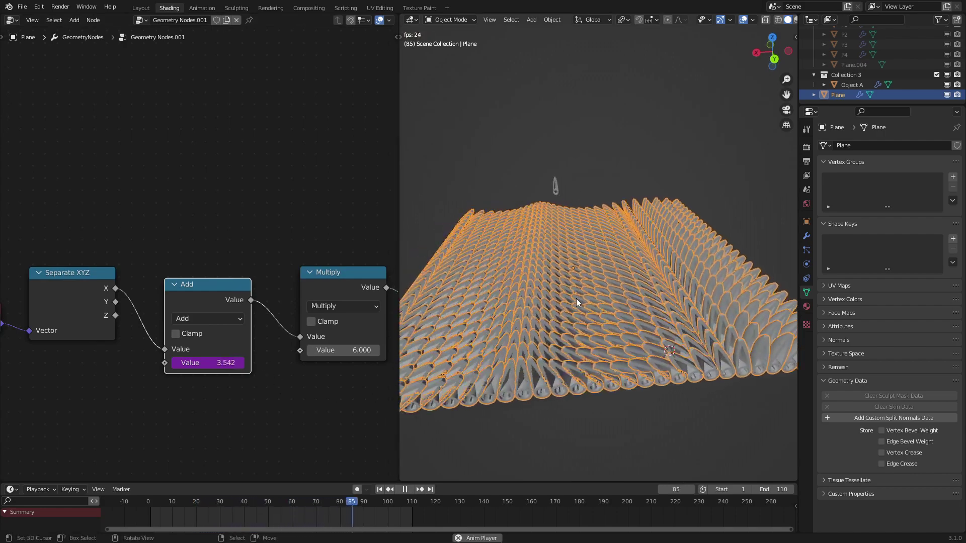
pyautogui.moveTo(576, 298); pyautogui.dragTo(560, 312, button='middle')
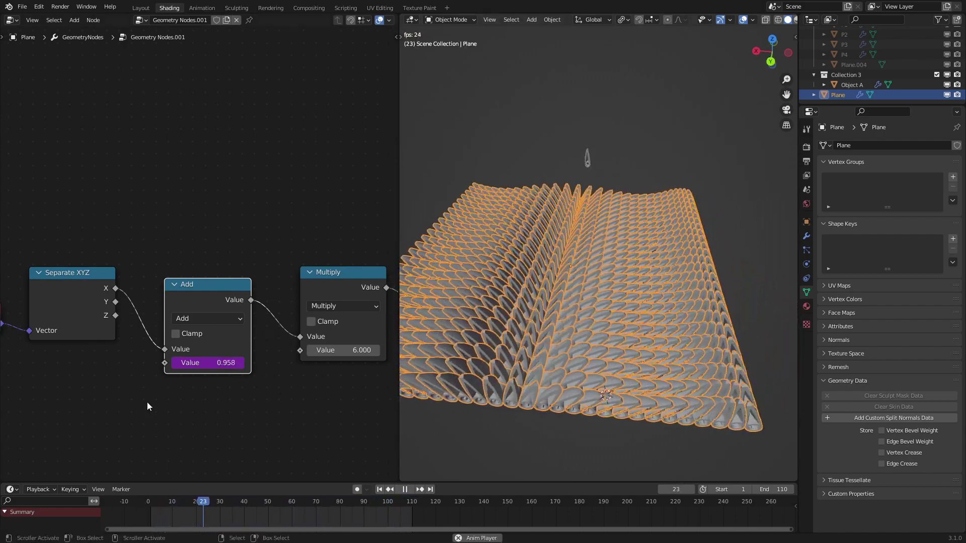
# - Change the Add node's driver expression to frame/100 to slow the wave
pyautogui.click(227, 367)
pyautogui.click(227, 367)
pyautogui.press('BackSpace')
pyautogui.press('BackSpace')
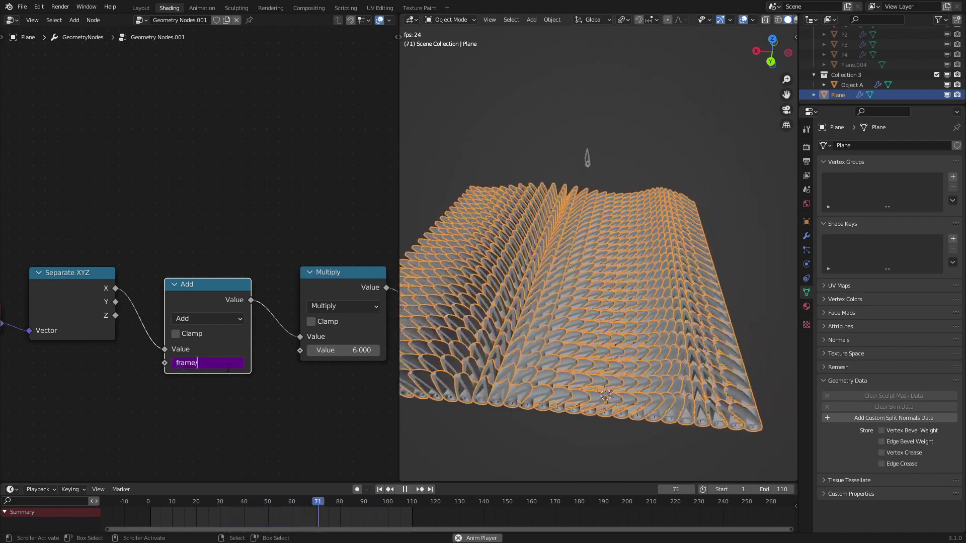
pyautogui.write('100')
pyautogui.press('Return')
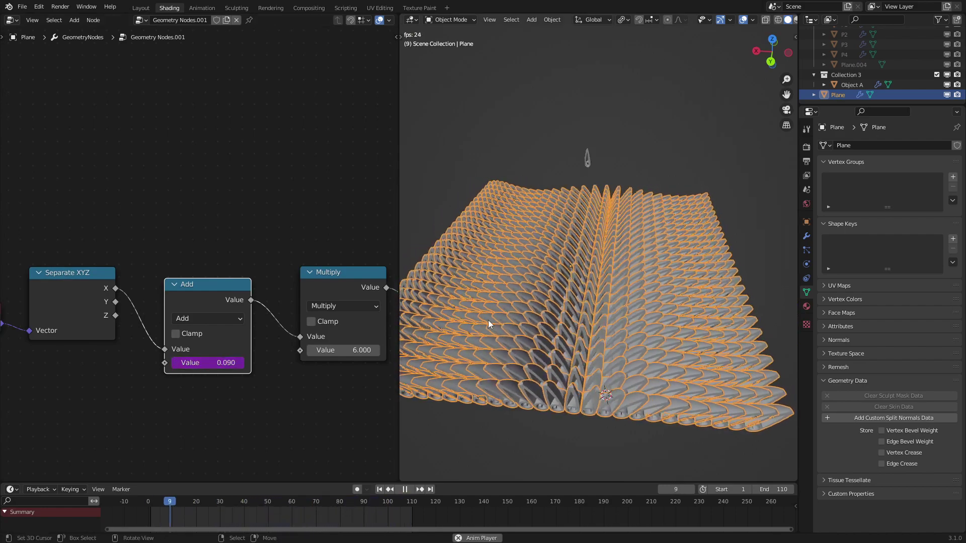
# - Examine the playing wave animation on the scale surface from several angles and close up
pyautogui.moveTo(488, 320); pyautogui.dragTo(481, 282, button='middle')
pyautogui.scroll(1, 521, 390)
pyautogui.moveTo(522, 391); pyautogui.dragTo(717, 354, button='middle')
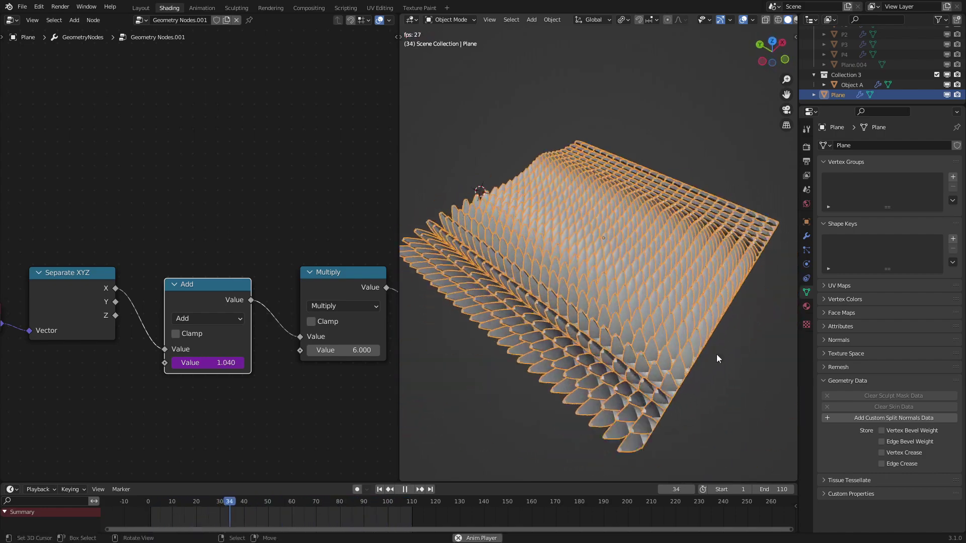
pyautogui.scroll(2, 716, 355)
pyautogui.rightClick(808, 373)
pyautogui.scroll(2, 679, 268)
pyautogui.moveTo(680, 270); pyautogui.dragTo(625, 267, button='middle')
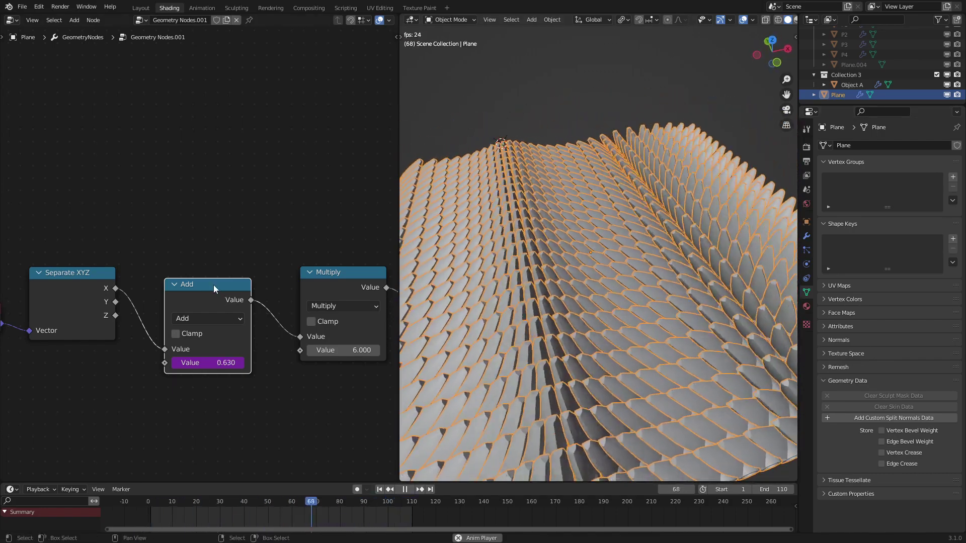
pyautogui.scroll(-1, 213, 285)
pyautogui.moveTo(207, 379); pyautogui.dragTo(235, 328, button='middle')
pyautogui.press('space')
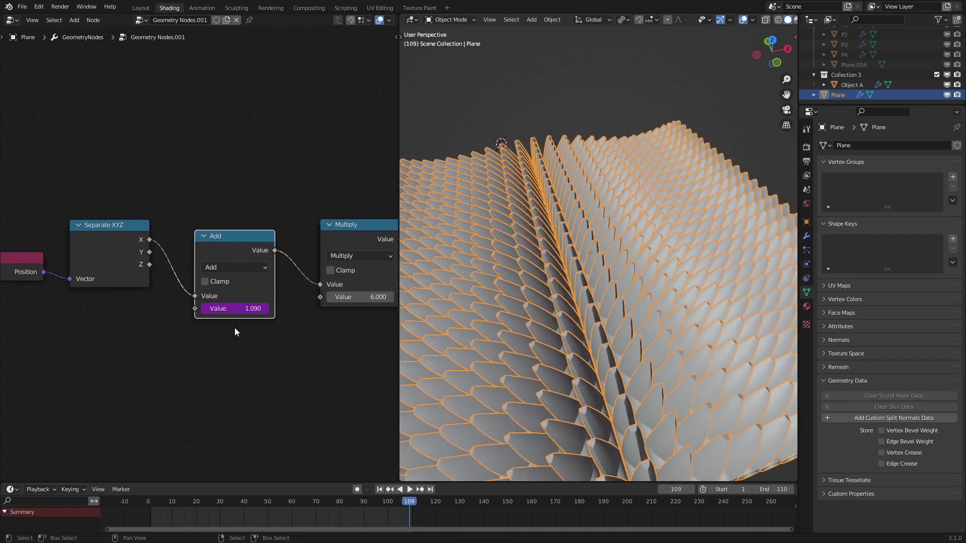
pyautogui.scroll(-3, 561, 311)
pyautogui.press('space')
pyautogui.moveTo(561, 311); pyautogui.dragTo(586, 317, button='middle')
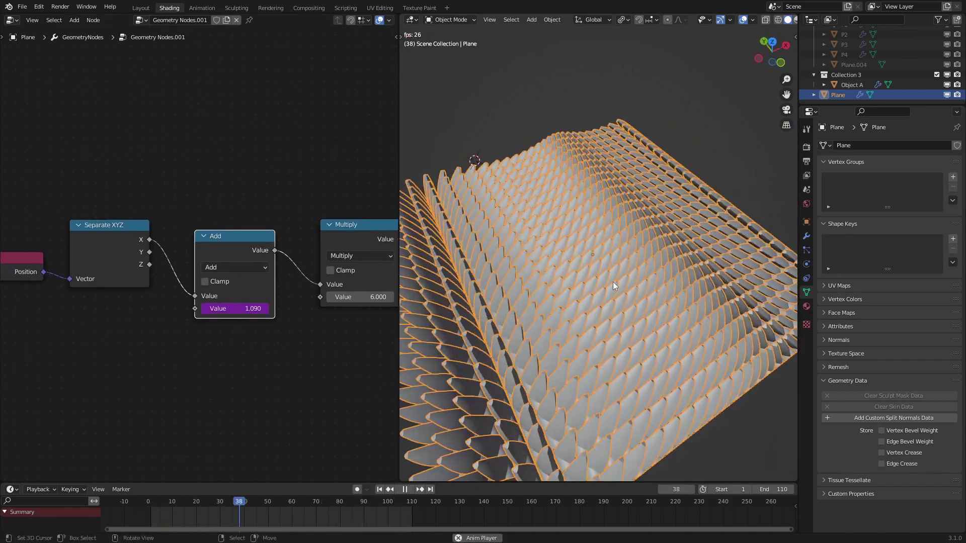
pyautogui.moveTo(608, 282); pyautogui.dragTo(706, 251, button='middle')
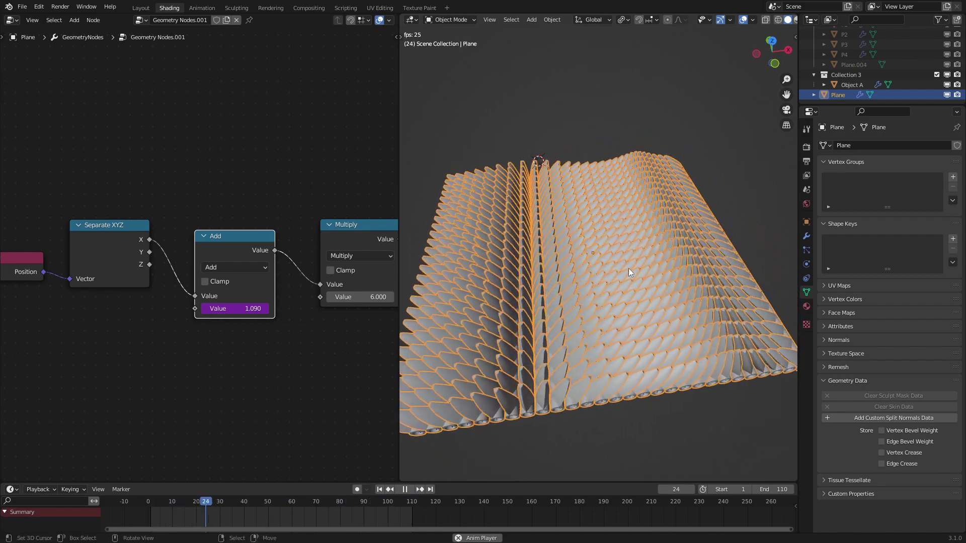
# - Move the Position and Separate XYZ nodes away from the Add node to make room between them
pyautogui.moveTo(112, 228); pyautogui.dragTo(253, 278, button='middle')
pyautogui.scroll(-2, 272, 287)
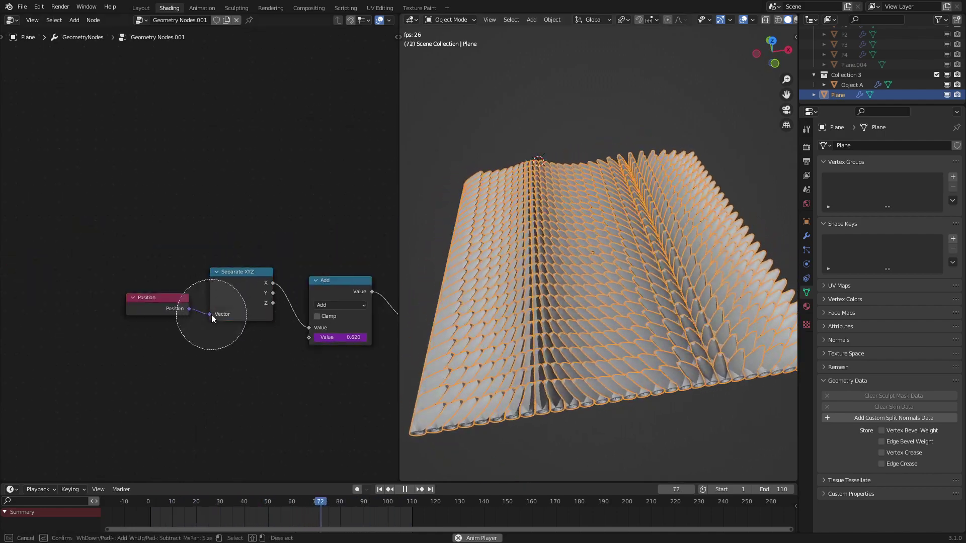
pyautogui.moveTo(263, 302); pyautogui.dragTo(123, 337)
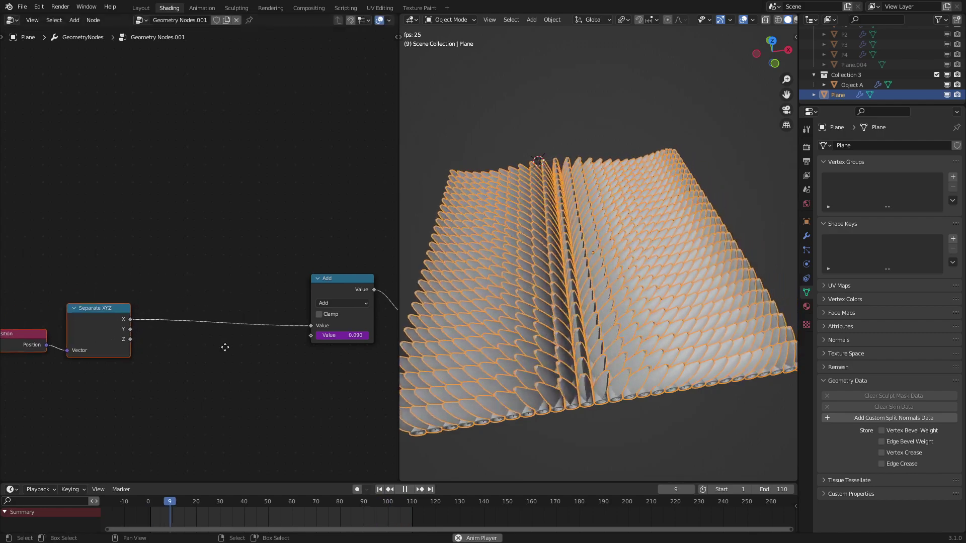
pyautogui.moveTo(225, 347); pyautogui.dragTo(233, 299, button='middle')
pyautogui.press('g')
pyautogui.click(213, 307)
# - Add a Noise Texture node below the link between Separate XYZ and Add, and set its dimensions to 1D
pyautogui.hotkey('shift', 'a')
pyautogui.click(213, 307)
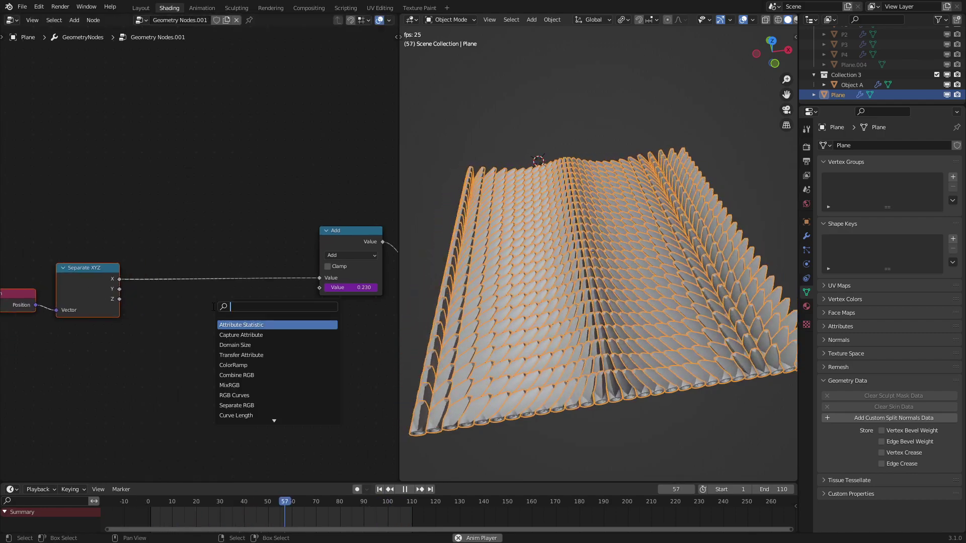
pyautogui.press('Return')
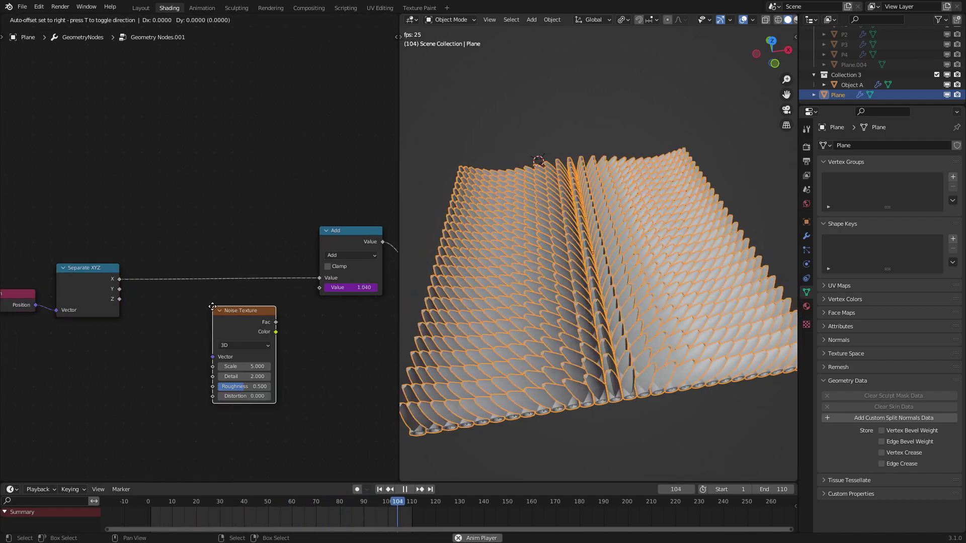
pyautogui.click(187, 317)
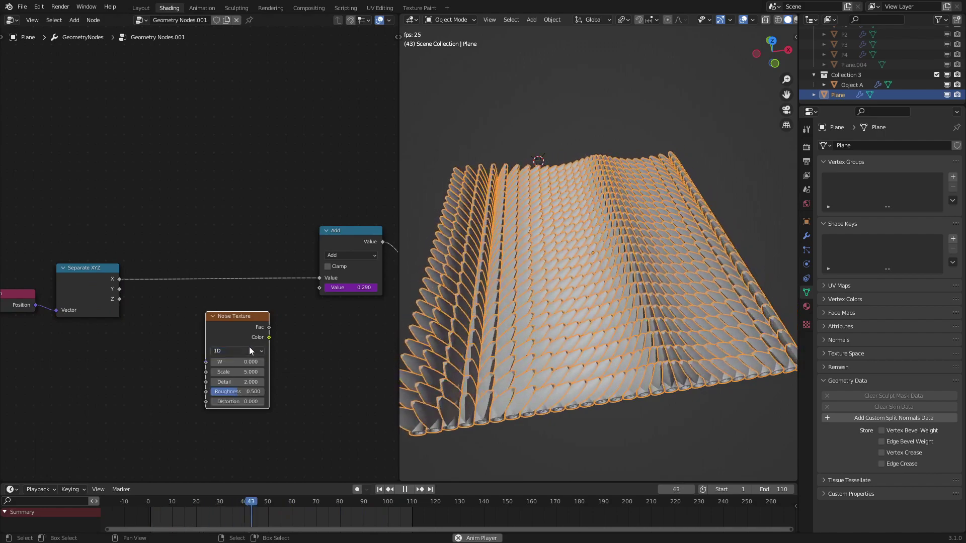
pyautogui.moveTo(249, 346); pyautogui.dragTo(221, 346)
pyautogui.scroll(1, 192, 299)
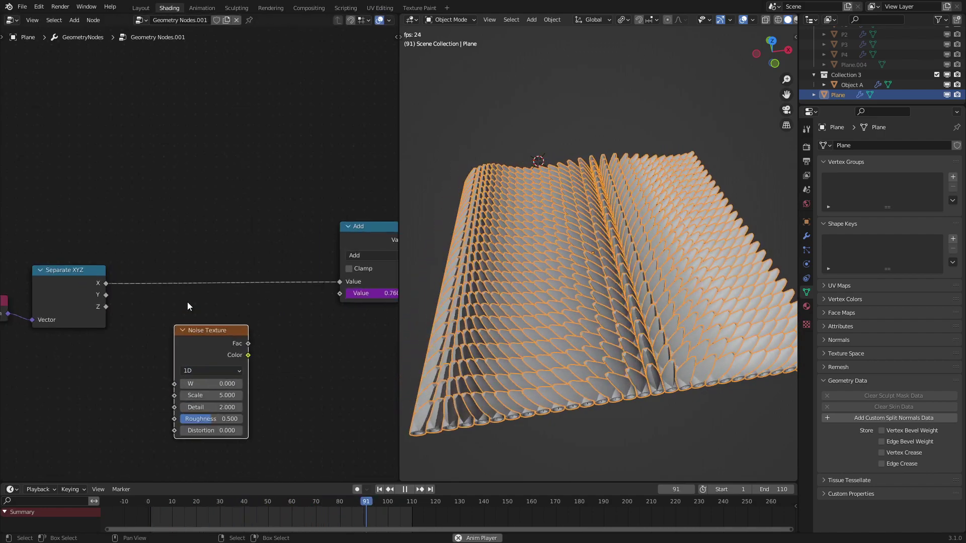
# - Connect Separate XYZ's Y output to the Noise Texture's W input
pyautogui.moveTo(139, 301); pyautogui.dragTo(169, 273, button='middle')
pyautogui.scroll(3, 169, 273)
pyautogui.moveTo(119, 273); pyautogui.dragTo(205, 386)
pyautogui.moveTo(260, 337); pyautogui.dragTo(243, 346)
pyautogui.scroll(-4, 324, 306)
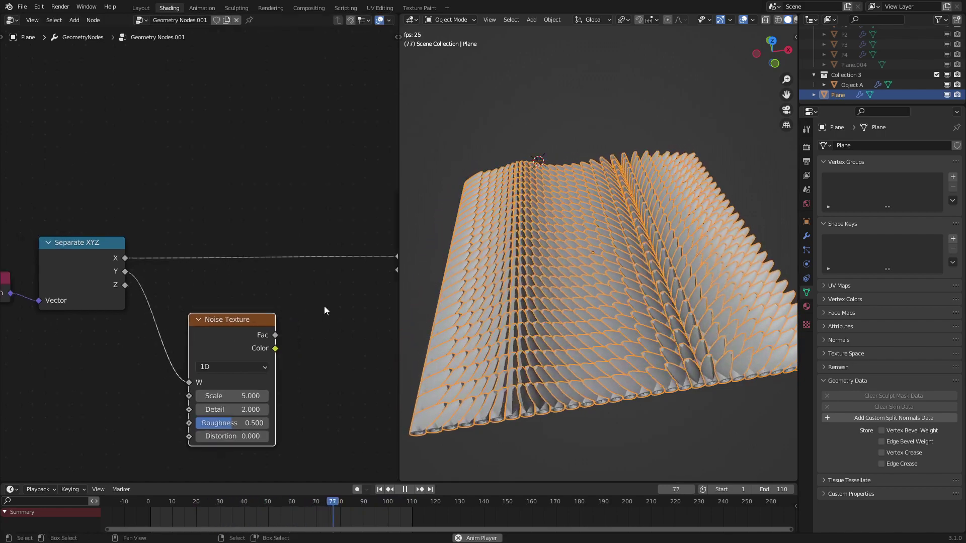
# - Duplicate the Add node and insert the copy on the link between Separate XYZ's X output and the driven Add node
pyautogui.moveTo(347, 271); pyautogui.dragTo(306, 281, button='middle')
pyautogui.scroll(1, 306, 279)
pyautogui.click(373, 216)
pyautogui.hotkey('shift', 'd')
pyautogui.moveTo(259, 214); pyautogui.dragTo(257, 214)
# - Connect the Noise Texture's Fac output to the second value of the new Add node
pyautogui.moveTo(174, 328); pyautogui.dragTo(149, 336)
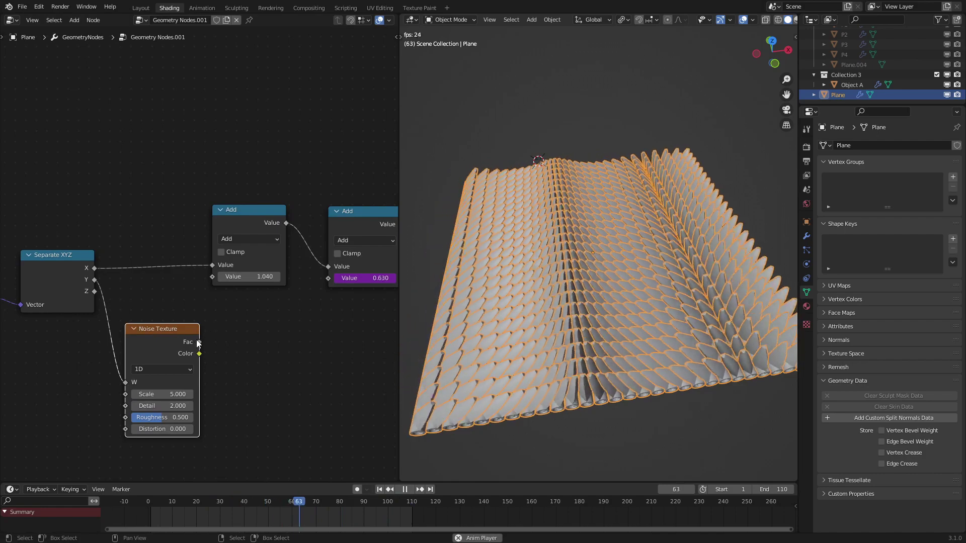
pyautogui.moveTo(206, 297); pyautogui.dragTo(212, 277)
pyautogui.moveTo(591, 299); pyautogui.dragTo(618, 298, button='middle')
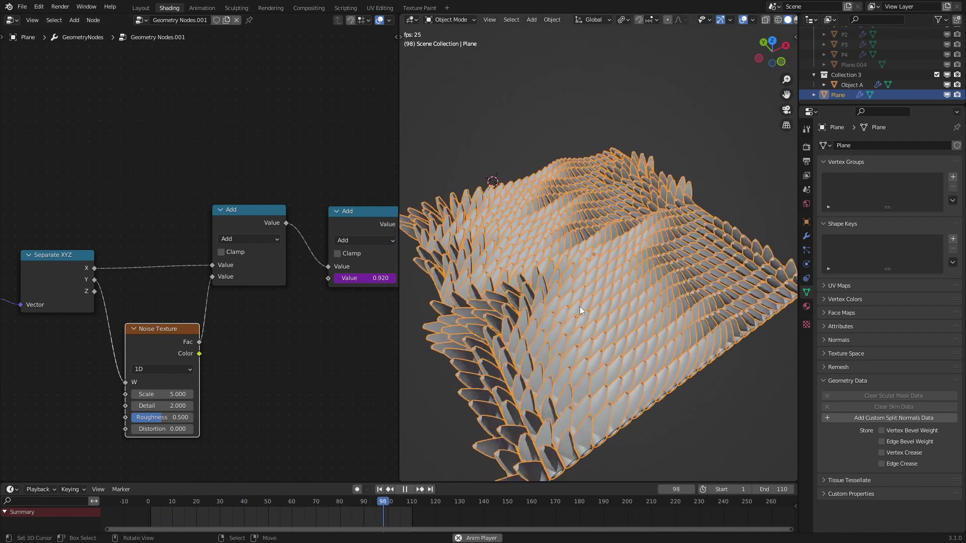
# - Review the node chain from Position through the Add, Multiply and Sine nodes to the Rotation input of Instance on Points
pyautogui.scroll(-2, 278, 315)
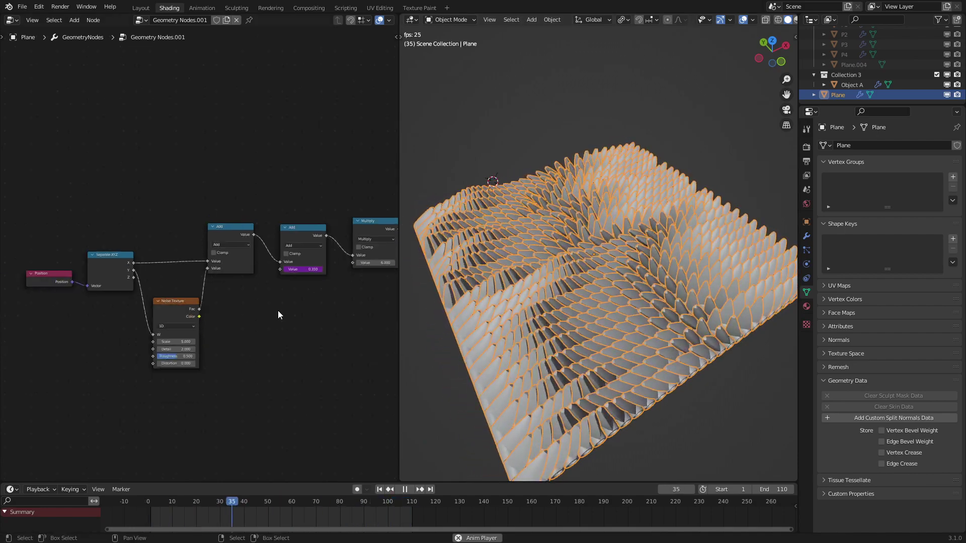
pyautogui.scroll(4, 288, 305)
pyautogui.scroll(-7, 358, 272)
pyautogui.moveTo(348, 275); pyautogui.dragTo(68, 278, button='middle')
pyautogui.scroll(4, 153, 321)
pyautogui.scroll(2, 101, 306)
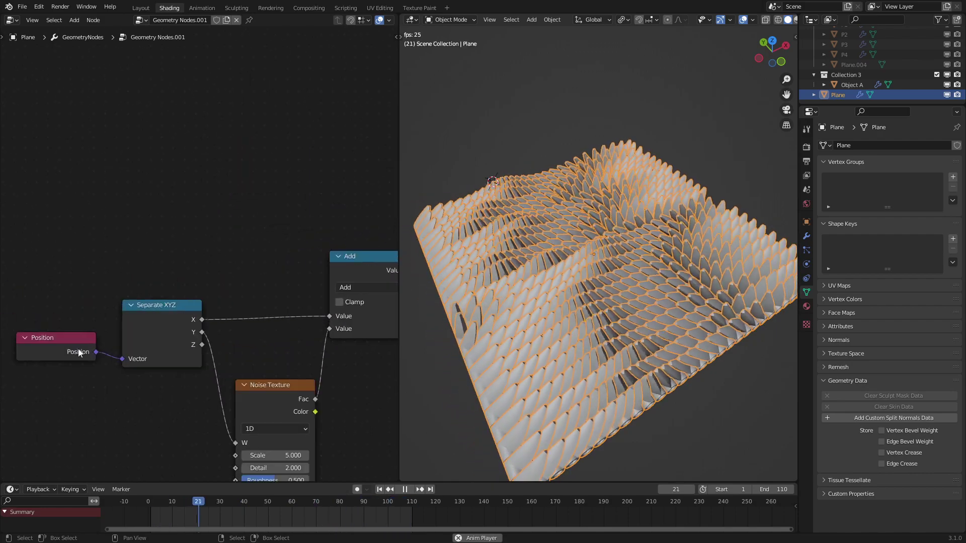
pyautogui.moveTo(209, 313); pyautogui.dragTo(5, 325, button='middle')
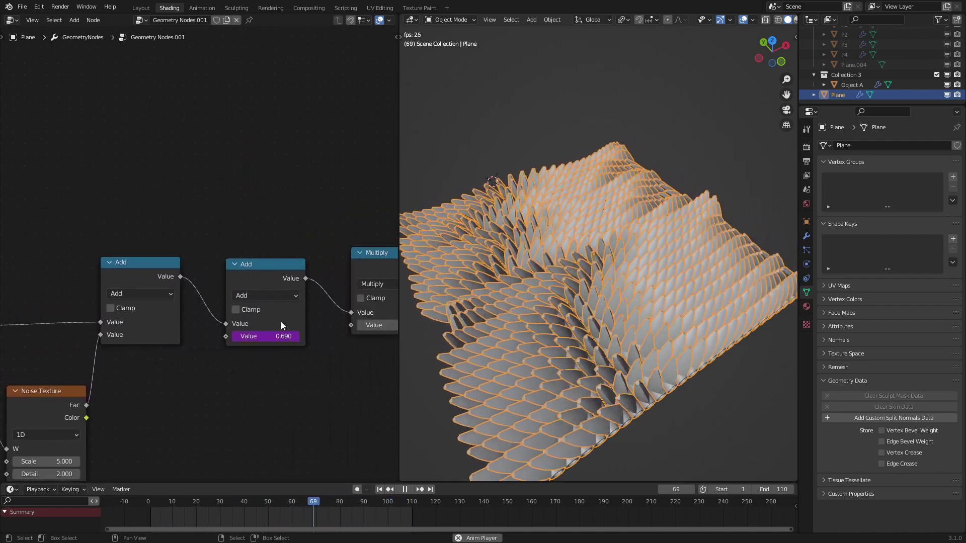
pyautogui.moveTo(331, 318); pyautogui.dragTo(183, 318, button='middle')
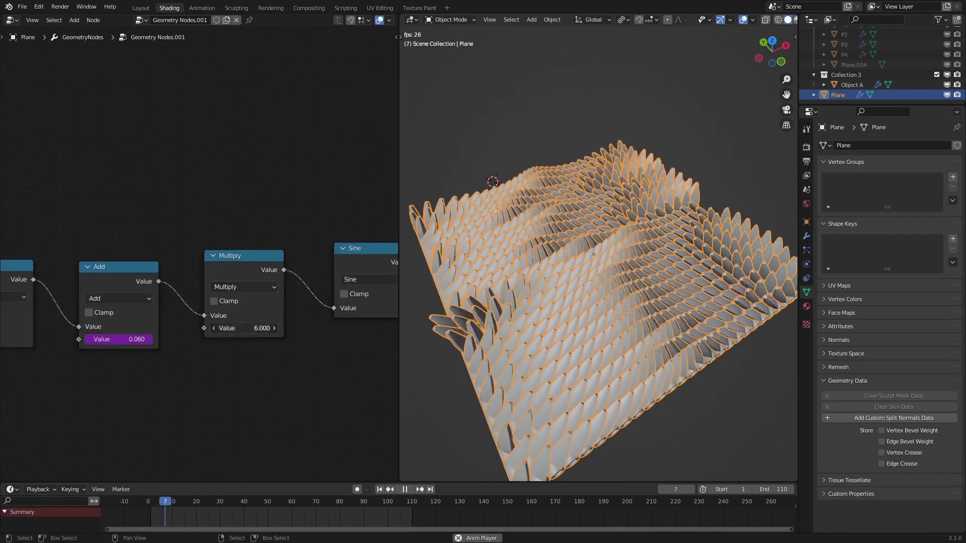
pyautogui.moveTo(254, 328); pyautogui.dragTo(240, 331)
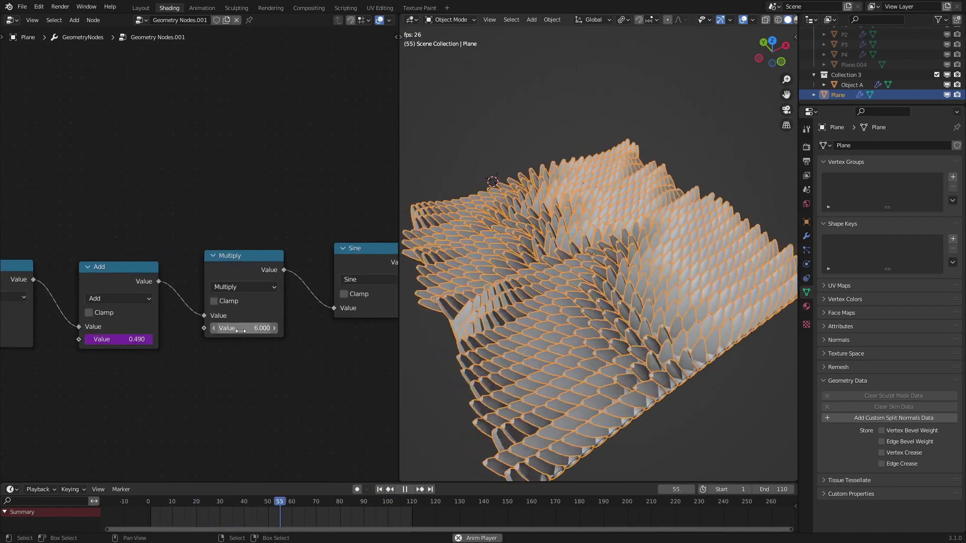
pyautogui.moveTo(264, 356); pyautogui.dragTo(87, 422, button='middle')
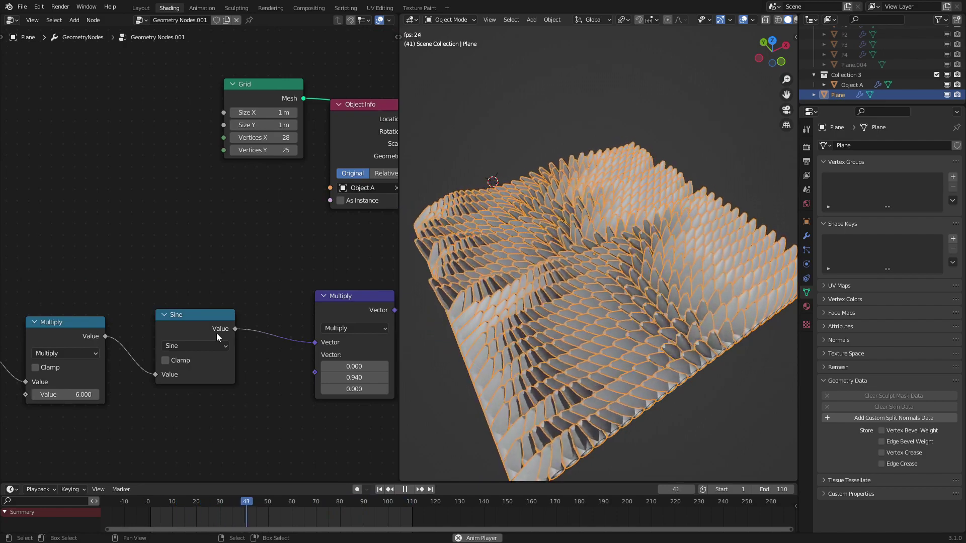
pyautogui.moveTo(341, 347); pyautogui.dragTo(192, 335, button='middle')
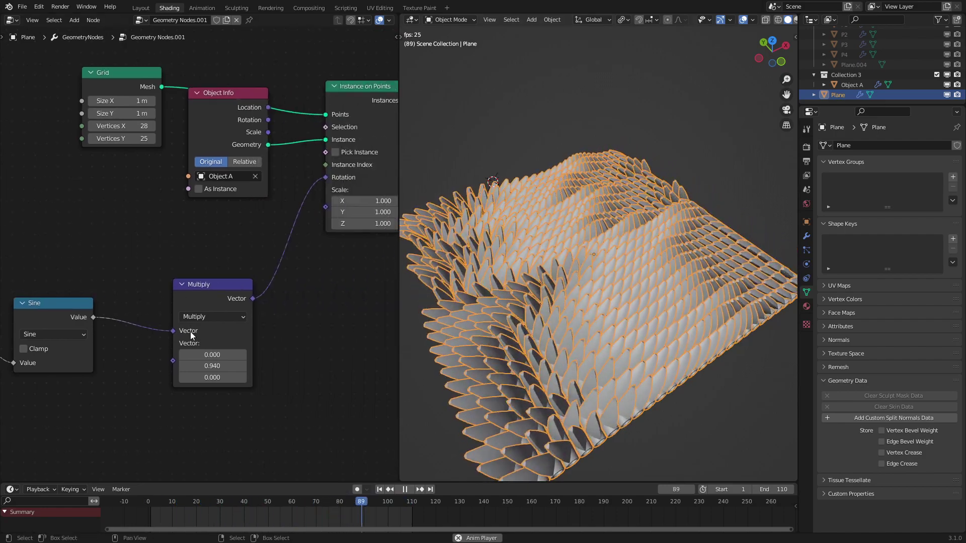
pyautogui.moveTo(212, 366)
pyautogui.mouseDown()
pyautogui.moveTo(263, 366)
pyautogui.moveTo(194, 366)
pyautogui.mouseUp()
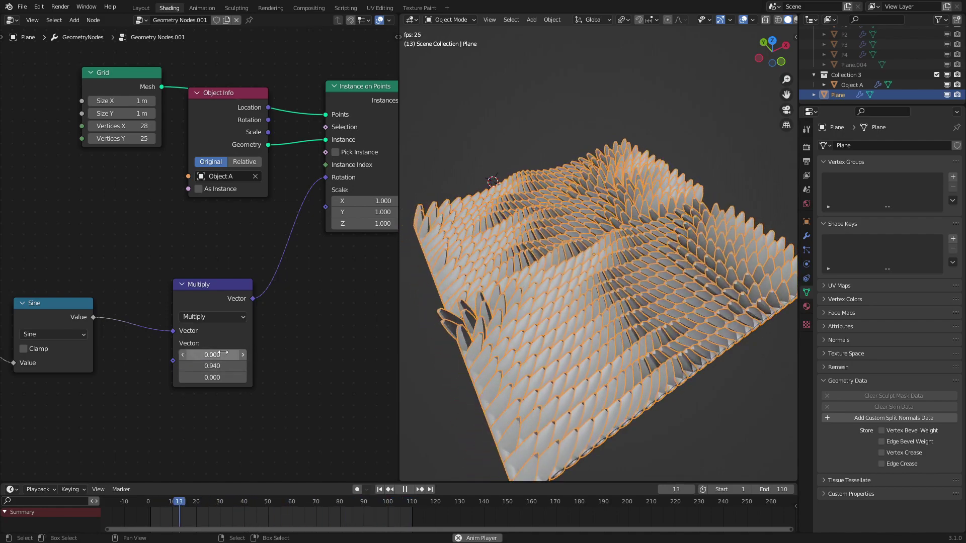
# - Try an X value of 1.200 on the vector Multiply node, inspect the scales, and undo it
pyautogui.moveTo(213, 355); pyautogui.dragTo(240, 355)
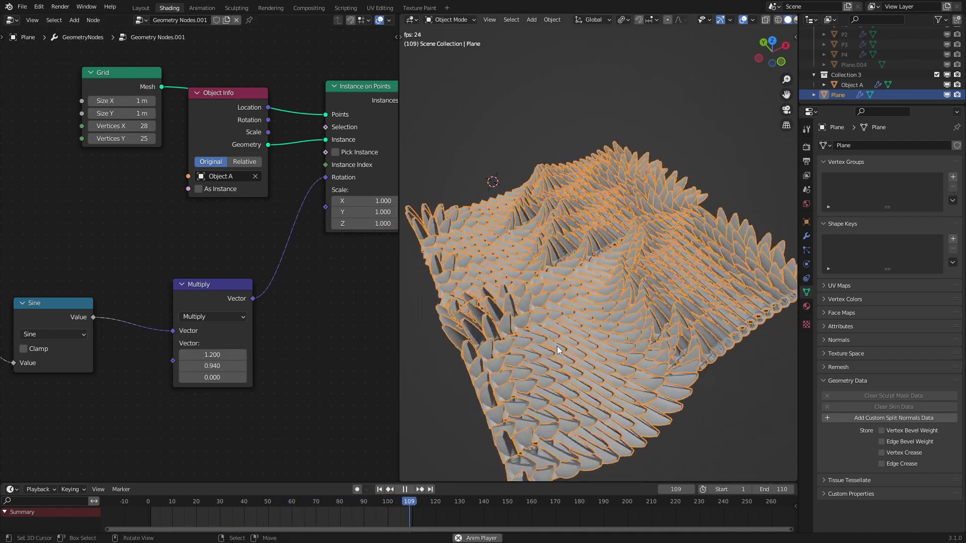
pyautogui.moveTo(557, 346); pyautogui.dragTo(627, 318, button='middle')
pyautogui.scroll(1, 627, 319)
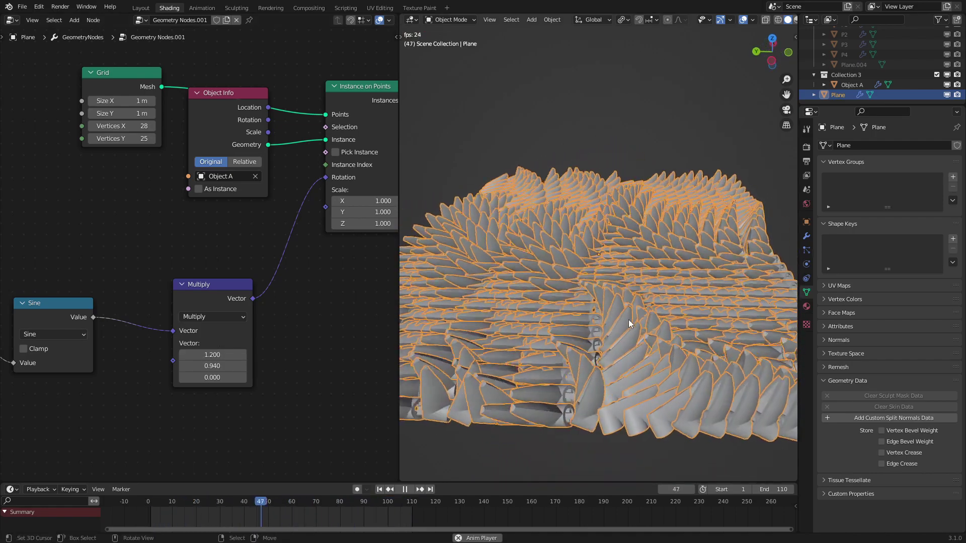
pyautogui.moveTo(625, 303); pyautogui.dragTo(560, 288, button='middle')
pyautogui.hotkey('ctrl', 'z')
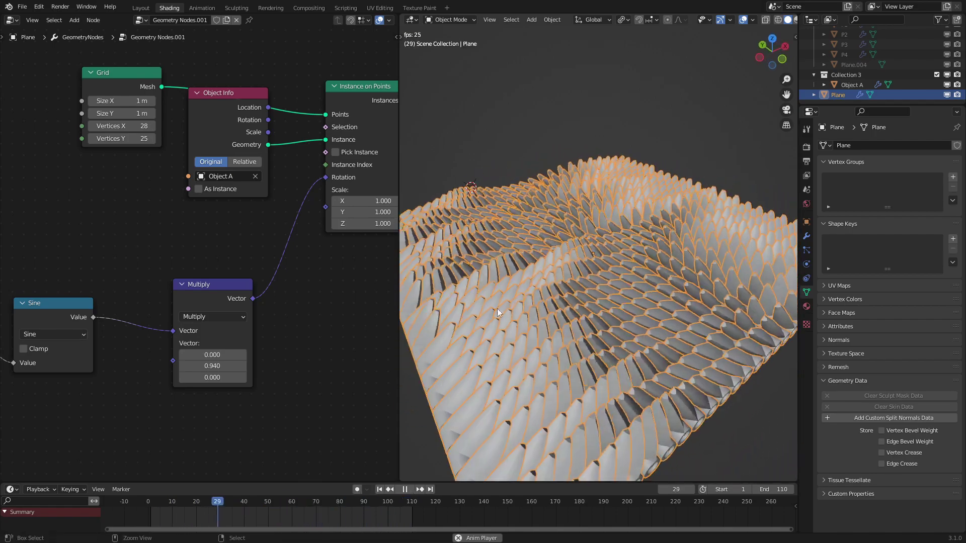
# - Move the Object Info node below the link between Grid and Instance on Points
pyautogui.moveTo(675, 295); pyautogui.dragTo(653, 306, button='middle')
pyautogui.moveTo(270, 76); pyautogui.dragTo(228, 165, button='middle')
pyautogui.moveTo(208, 202); pyautogui.dragTo(203, 238)
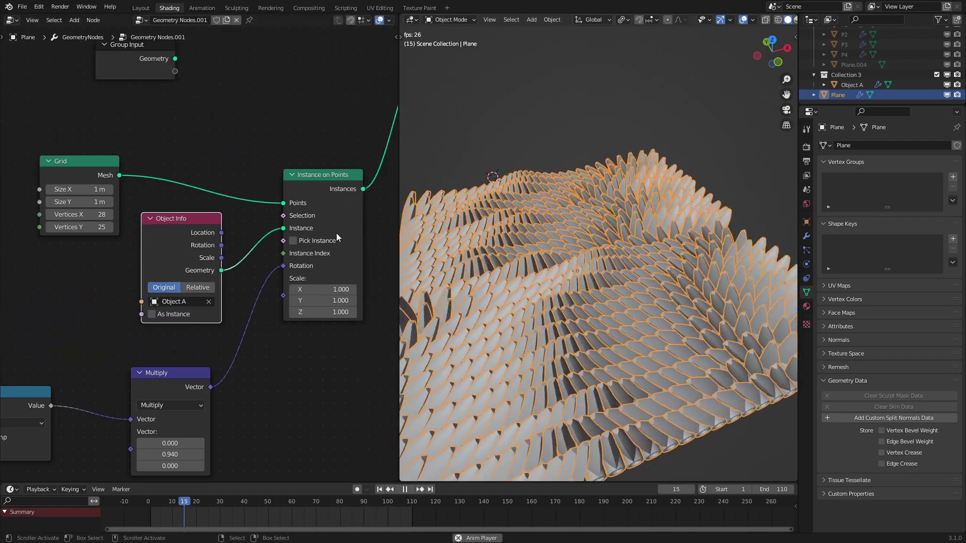
# - Set the Noise Texture's Detail to 0
pyautogui.scroll(-2, 196, 253)
pyautogui.moveTo(670, 394); pyautogui.dragTo(635, 247, button='middle')
pyautogui.moveTo(83, 402); pyautogui.dragTo(137, 248, button='middle')
pyautogui.scroll(4, 167, 330)
pyautogui.scroll(-1, 166, 266)
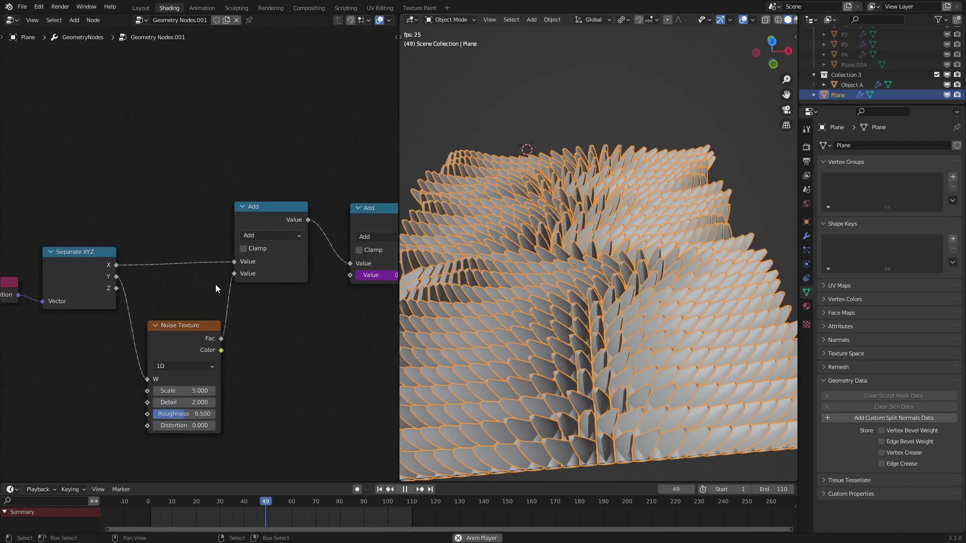
pyautogui.scroll(1, 158, 391)
pyautogui.scroll(-2, 562, 301)
pyautogui.scroll(2, 562, 301)
pyautogui.moveTo(562, 301); pyautogui.dragTo(569, 294, button='middle')
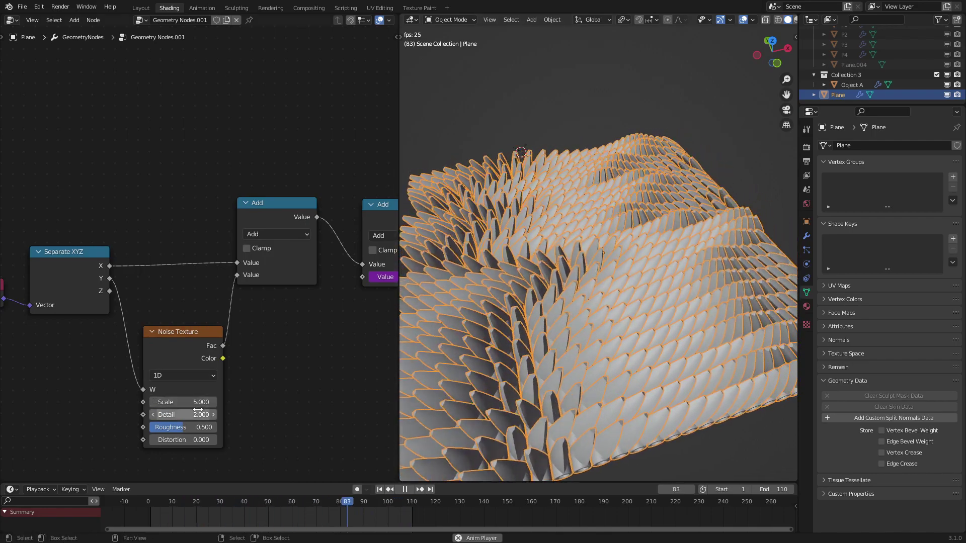
pyautogui.moveTo(183, 414); pyautogui.dragTo(151, 415)
pyautogui.moveTo(601, 305)
pyautogui.mouseDown(button='middle')
pyautogui.moveTo(614, 316)
pyautogui.moveTo(590, 309)
pyautogui.mouseUp(button='middle')
# - Set the Noise Texture's Scale to 11 and deselect the Plane in the viewport
pyautogui.keyDown('ctrl'); pyautogui.moveTo(183, 402); pyautogui.dragTo(225, 402); pyautogui.keyUp('ctrl')
pyautogui.scroll(-2, 518, 351)
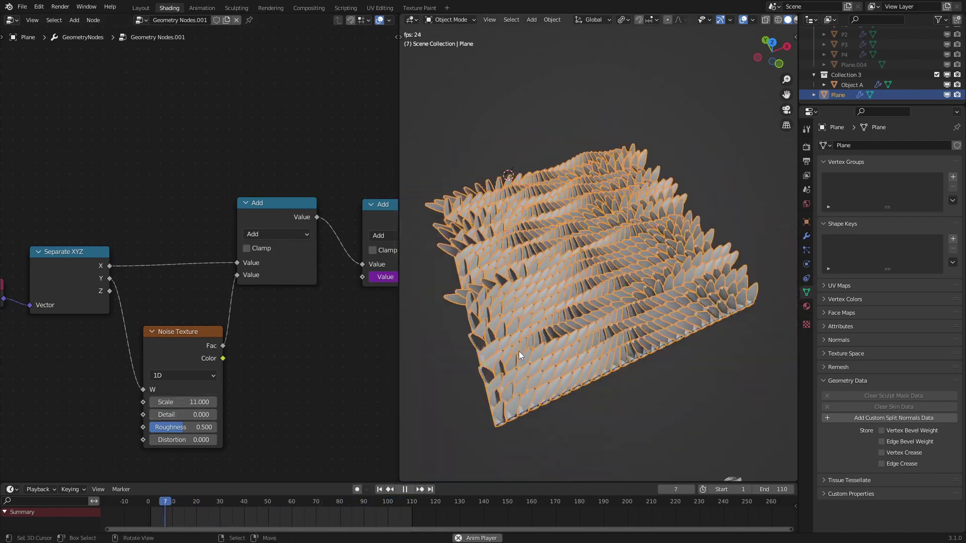
pyautogui.rightClick(701, 410)
pyautogui.moveTo(701, 410); pyautogui.dragTo(601, 398, button='middle')
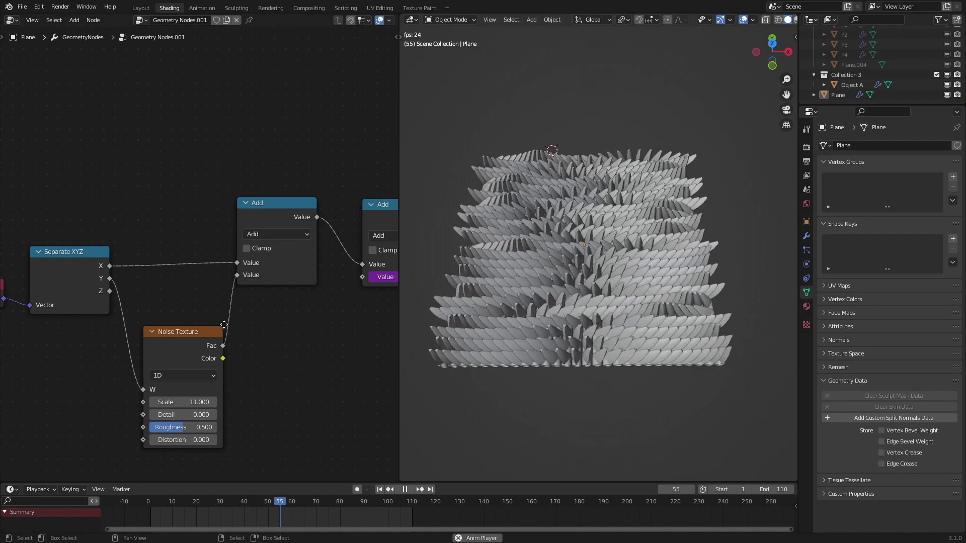
# - Duplicate the Add node, set the copy to Multiply, and wire it between the Noise Texture's Fac and the Add node's second value
pyautogui.moveTo(223, 324); pyautogui.dragTo(200, 319, button='middle')
pyautogui.hotkey('shift', 'd')
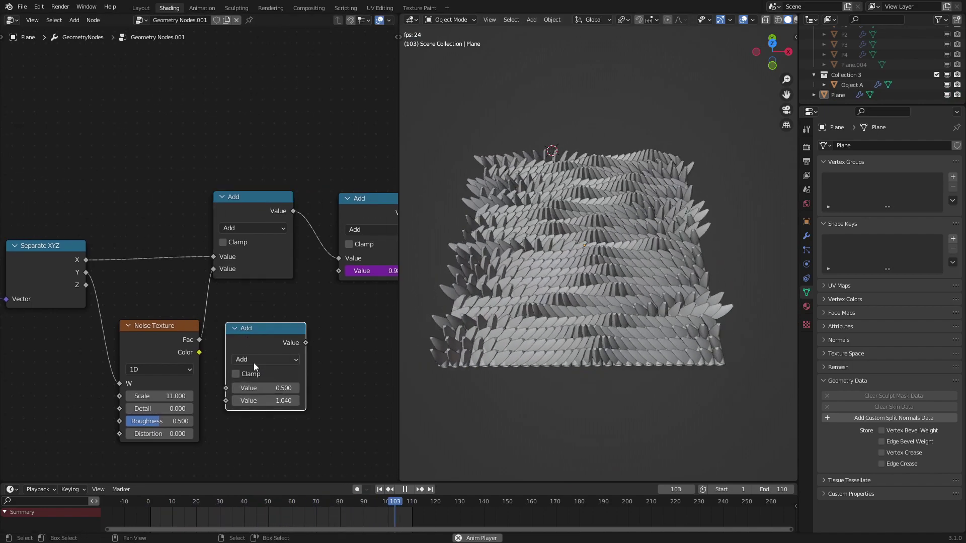
pyautogui.click(254, 363)
pyautogui.click(249, 386)
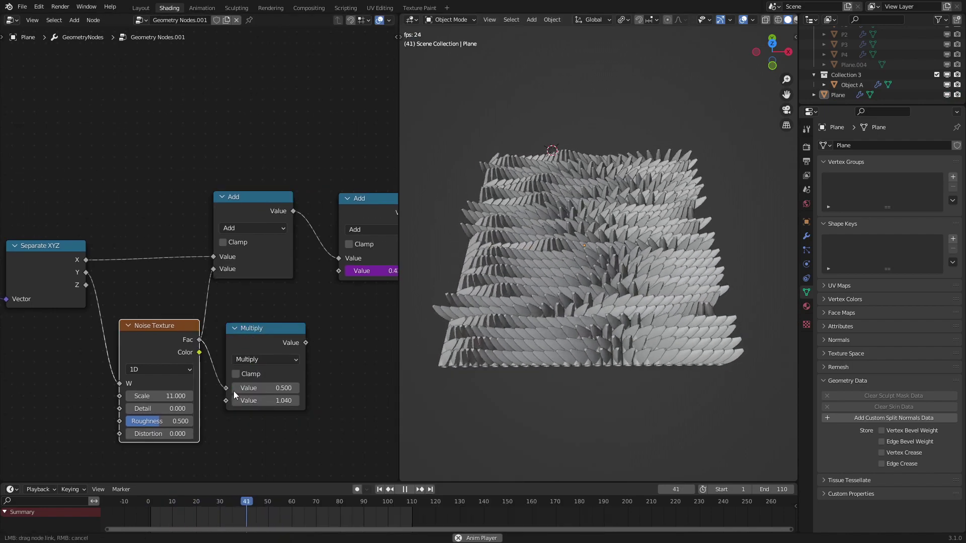
pyautogui.moveTo(233, 390); pyautogui.dragTo(232, 389)
pyautogui.click(304, 345)
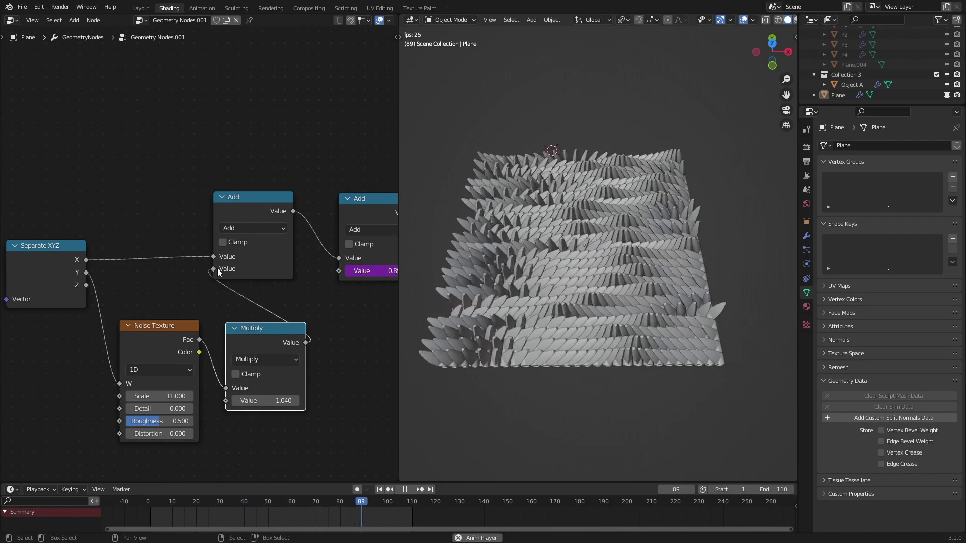
# - Preview the scale surface close up in Material Preview shading from several angles, and return to Solid shading
pyautogui.scroll(1, 185, 419)
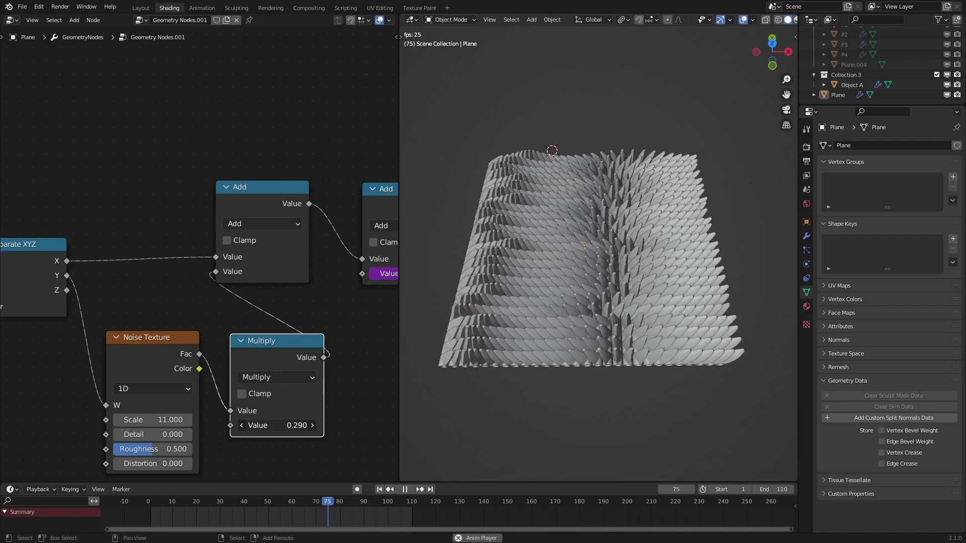
pyautogui.moveTo(583, 384)
pyautogui.mouseDown(button='middle')
pyautogui.moveTo(630, 357)
pyautogui.moveTo(604, 337)
pyautogui.mouseUp(button='middle')
pyautogui.press('z')
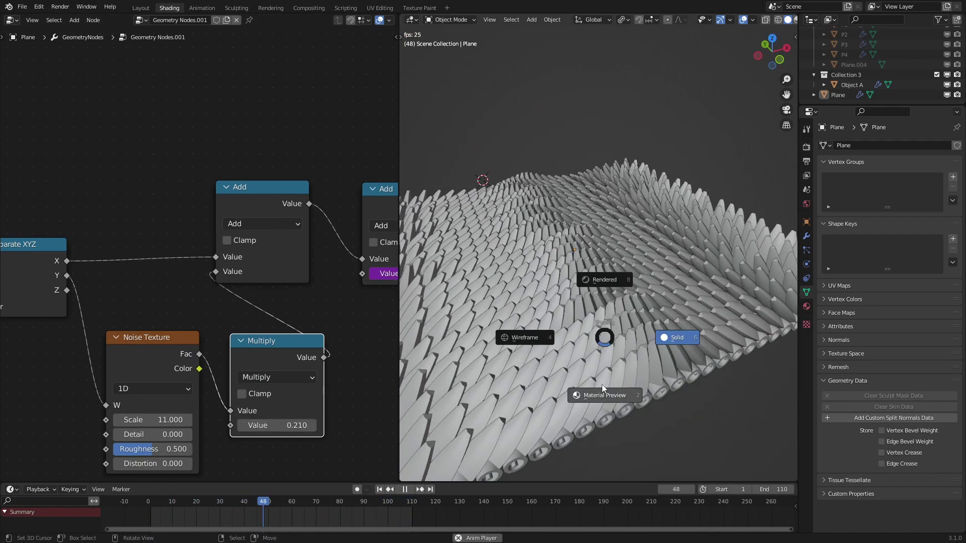
pyautogui.click(601, 384)
pyautogui.moveTo(601, 384)
pyautogui.mouseDown(button='middle')
pyautogui.moveTo(601, 369)
pyautogui.moveTo(567, 406)
pyautogui.moveTo(638, 381)
pyautogui.moveTo(579, 401)
pyautogui.moveTo(575, 420)
pyautogui.mouseUp(button='middle')
pyautogui.press('z')
pyautogui.click(579, 382)
pyautogui.moveTo(581, 379)
pyautogui.mouseDown(button='middle')
pyautogui.moveTo(594, 367)
pyautogui.moveTo(573, 370)
pyautogui.mouseUp(button='middle')
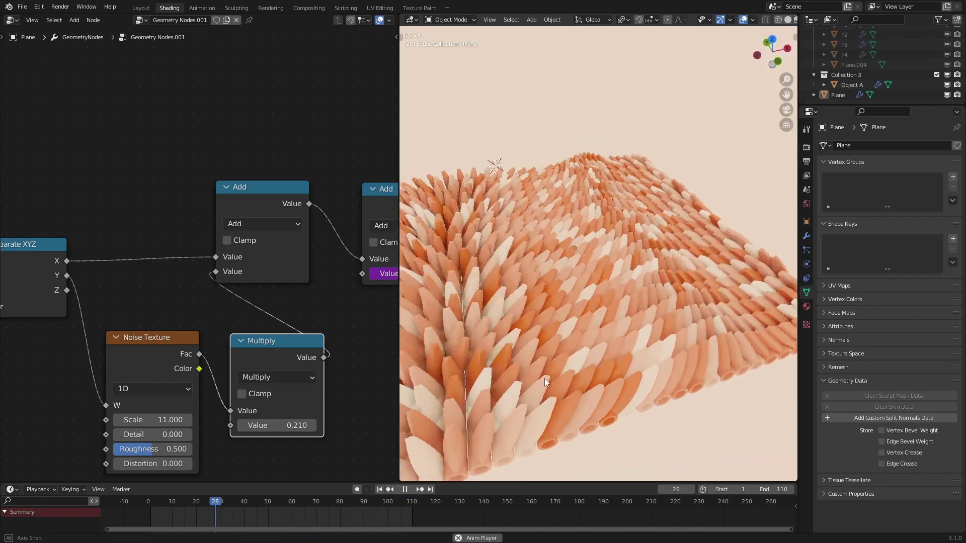
pyautogui.press('z')
pyautogui.click(643, 375)
# - Set the second value of the Multiply node fed by the Noise Texture to 4.1 and review the whole surface
pyautogui.moveTo(300, 426); pyautogui.dragTo(321, 439)
pyautogui.scroll(-1, 321, 438)
pyautogui.scroll(-2, 512, 392)
pyautogui.moveTo(512, 391); pyautogui.dragTo(498, 409, button='middle')
pyautogui.scroll(1, 192, 376)
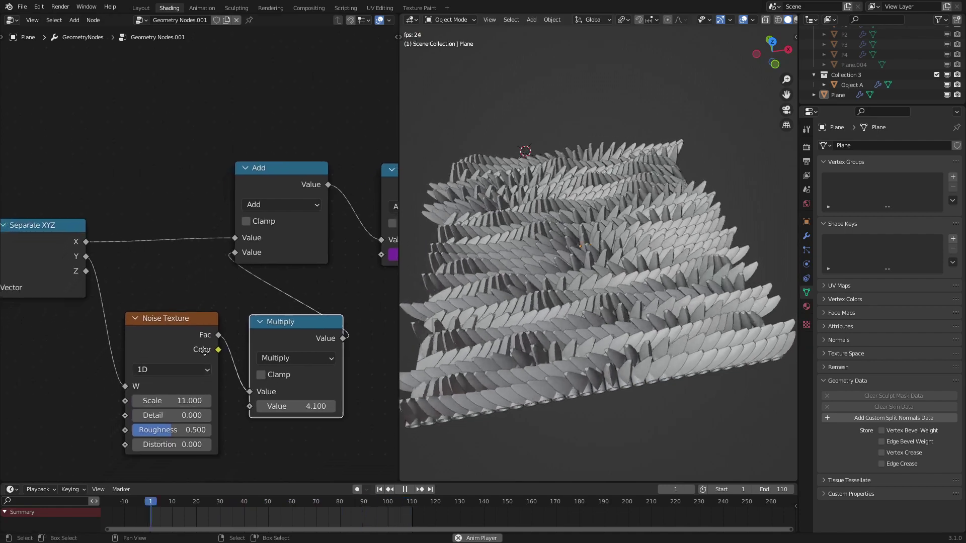
# - Try a Noise Texture Scale of 1.76, restore 11, and check the surface in Material Preview and Solid shading
pyautogui.moveTo(187, 398); pyautogui.dragTo(137, 397)
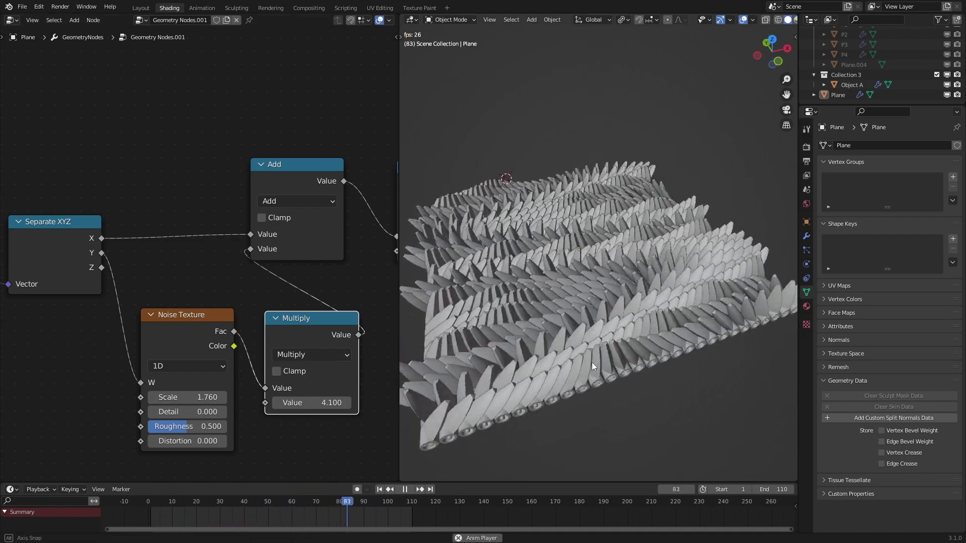
pyautogui.moveTo(609, 363); pyautogui.dragTo(553, 406, button='middle')
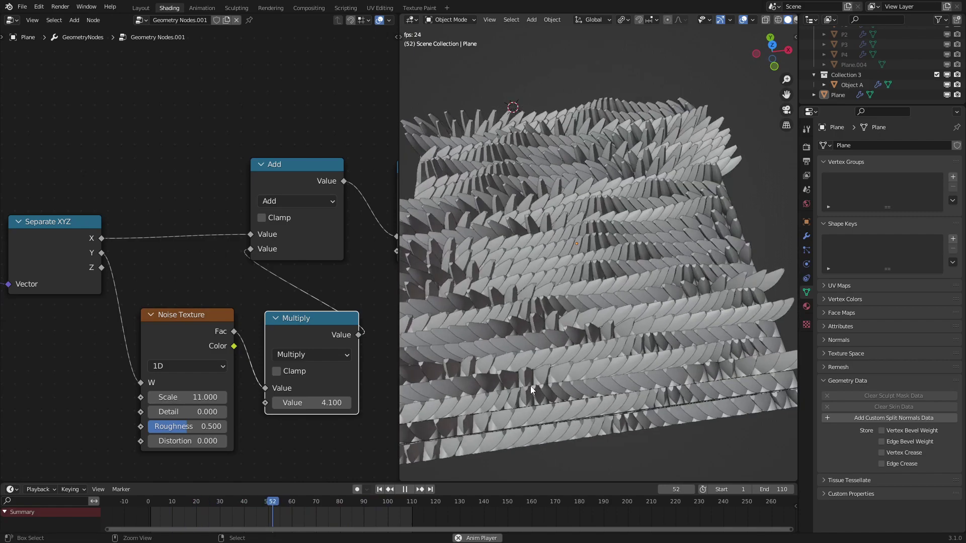
pyautogui.moveTo(530, 385)
pyautogui.mouseDown(button='middle')
pyautogui.moveTo(638, 329)
pyautogui.moveTo(569, 366)
pyautogui.moveTo(608, 411)
pyautogui.moveTo(629, 413)
pyautogui.moveTo(651, 357)
pyautogui.mouseUp(button='middle')
pyautogui.press('z')
pyautogui.click(594, 373)
pyautogui.press('z')
pyautogui.click(675, 394)
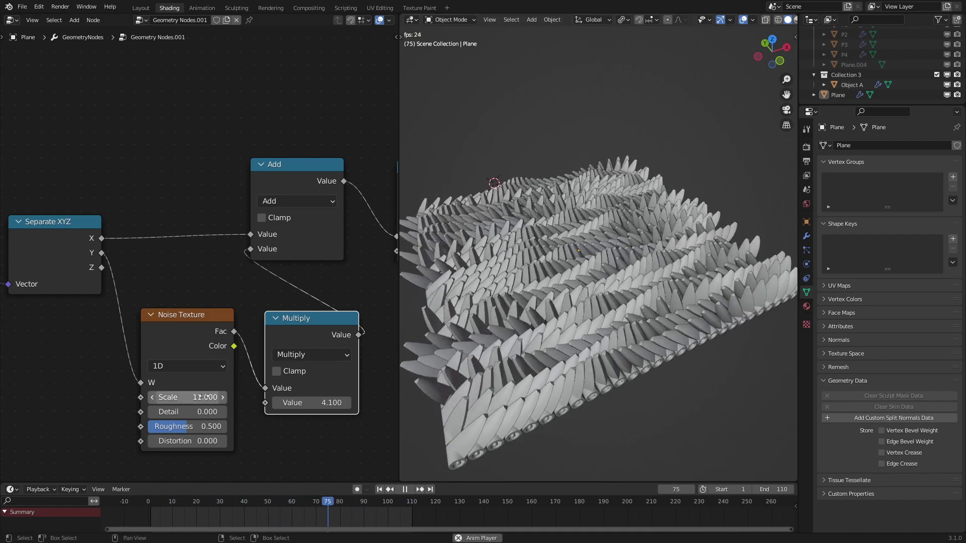
# - Set the Noise Texture's Scale to 7.4 and the connected Multiply node's value to 1
pyautogui.moveTo(203, 397); pyautogui.dragTo(168, 397)
pyautogui.moveTo(322, 403); pyautogui.dragTo(291, 402)
pyautogui.moveTo(541, 287); pyautogui.dragTo(520, 315, button='middle')
pyautogui.scroll(-3, 301, 290)
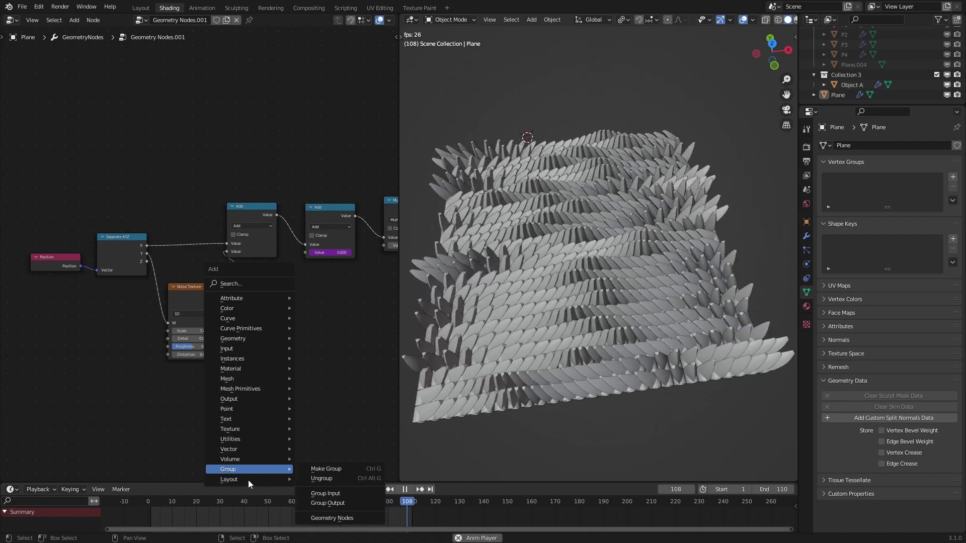
# - Add a Frame and put the Position, Separate XYZ, Noise Texture, Multiply and both Add nodes inside it
pyautogui.moveTo(265, 479)
pyautogui.click(321, 478)
pyautogui.click(279, 372)
pyautogui.press('c')
pyautogui.moveTo(281, 261); pyautogui.dragTo(114, 275)
pyautogui.rightClick(115, 274)
pyautogui.press('g')
pyautogui.click(309, 385)
pyautogui.click(265, 196)
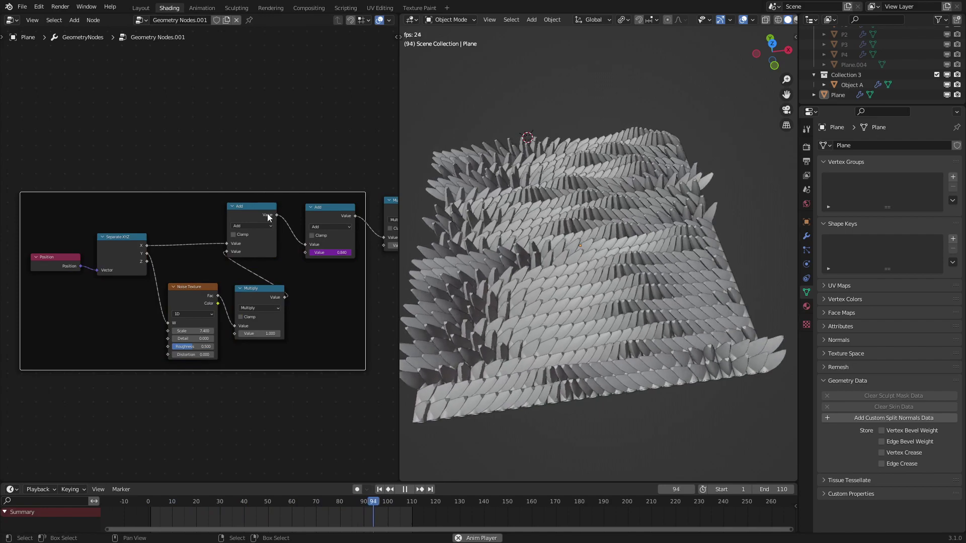
pyautogui.moveTo(319, 207); pyautogui.dragTo(322, 226)
pyautogui.click(310, 215)
pyautogui.scroll(-5, 308, 216)
pyautogui.hotkey('shift', 'd')
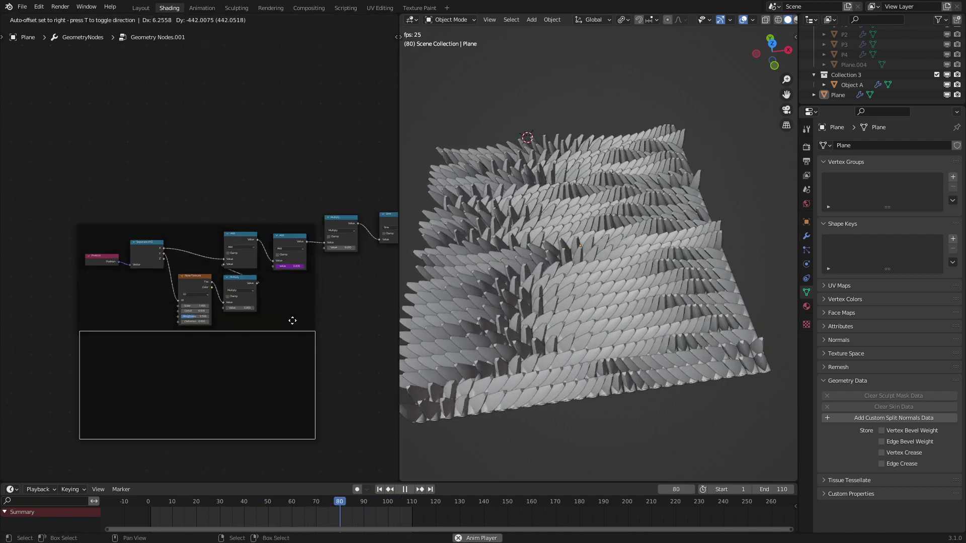
pyautogui.click(292, 318)
pyautogui.moveTo(328, 331); pyautogui.dragTo(294, 329, button='middle')
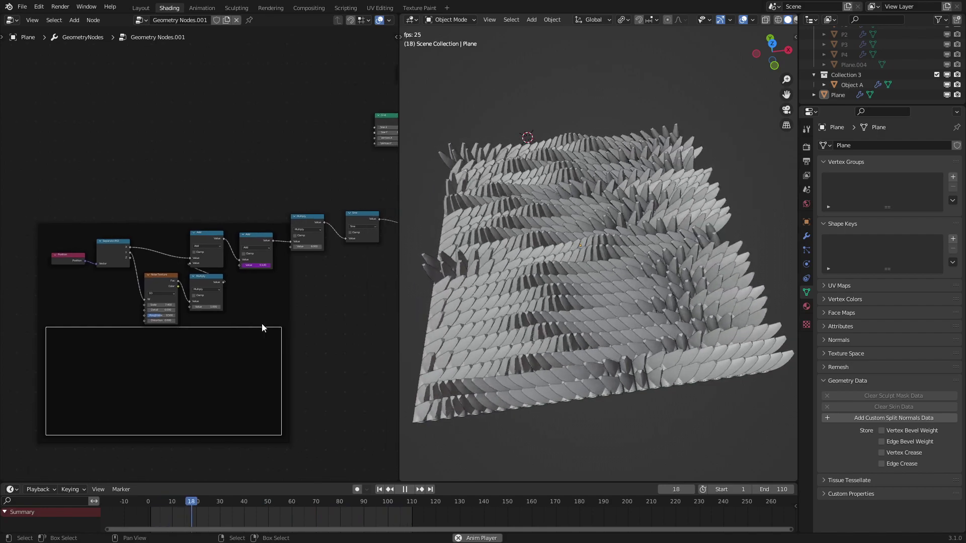
pyautogui.press('x')
# - Duplicate the frame and place the empty copy below the Multiply, Sine and vector Multiply nodes
pyautogui.click(278, 295)
pyautogui.moveTo(277, 295); pyautogui.dragTo(136, 295, button='middle')
pyautogui.hotkey('shift', 'd')
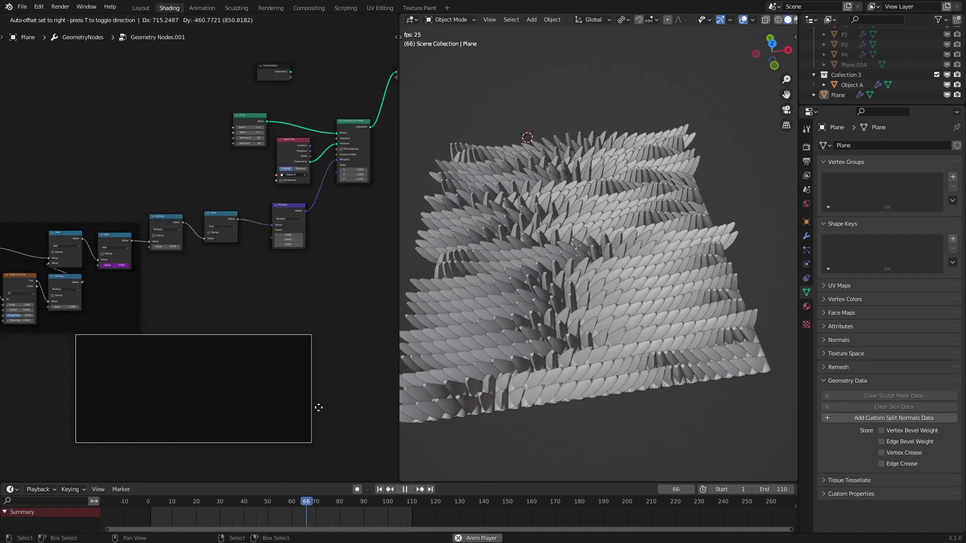
pyautogui.click(326, 407)
# - Parent the Multiply, Sine and vector Multiply nodes to the empty frame and move them closer together
pyautogui.click(237, 263)
pyautogui.scroll(1, 197, 241)
pyautogui.press('c')
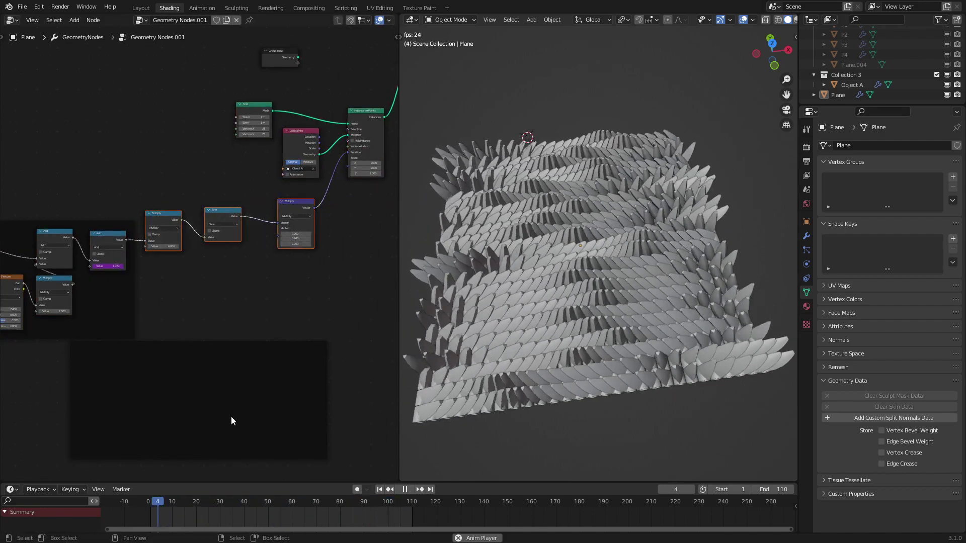
pyautogui.hotkey('ctrl', 'p')
pyautogui.click(170, 215)
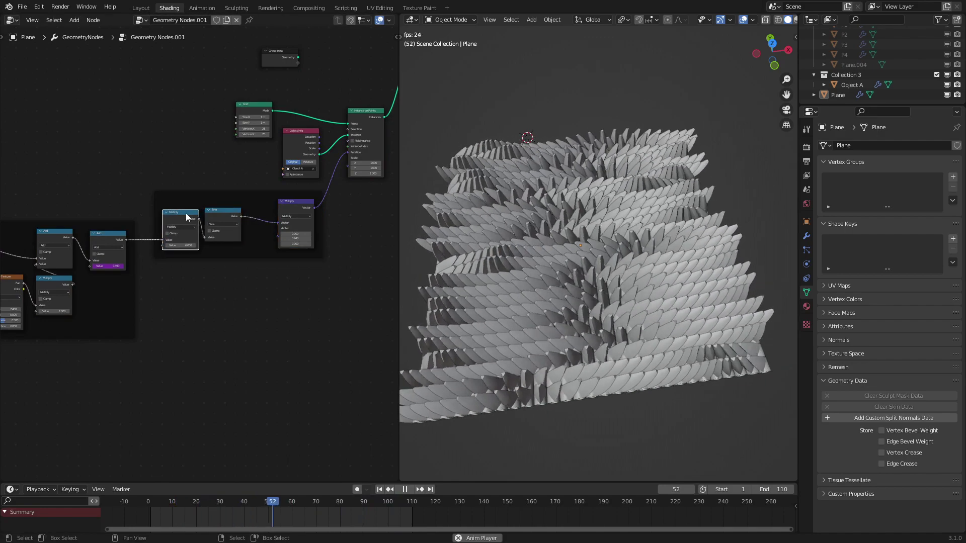
pyautogui.moveTo(302, 213); pyautogui.dragTo(273, 220)
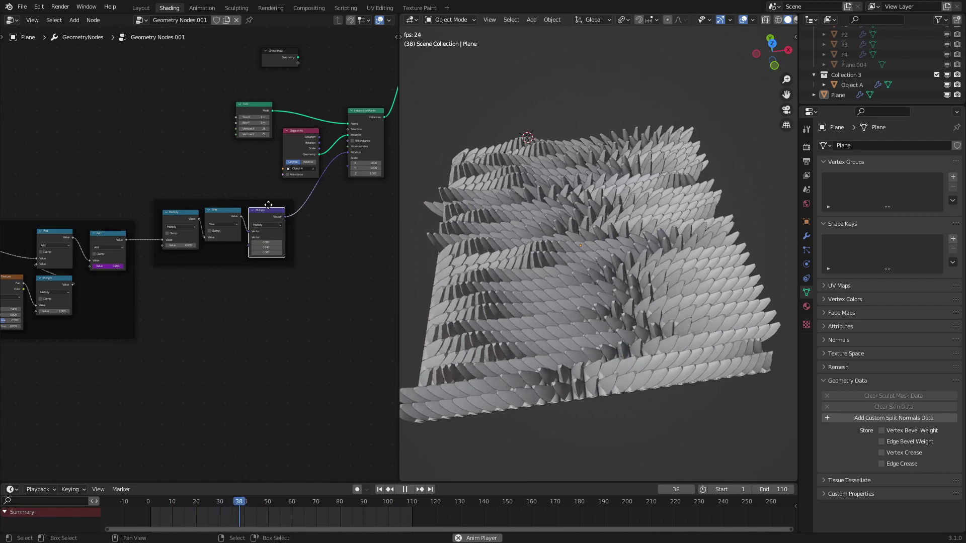
pyautogui.click(269, 205)
# - Duplicate the frame again and group the Grid, Object Info and Instance on Points nodes in a frame
pyautogui.hotkey('shift', 'd')
pyautogui.click(334, 218)
pyautogui.moveTo(334, 218); pyautogui.dragTo(250, 306, button='middle')
pyautogui.press('c')
pyautogui.moveTo(273, 237); pyautogui.dragTo(212, 226)
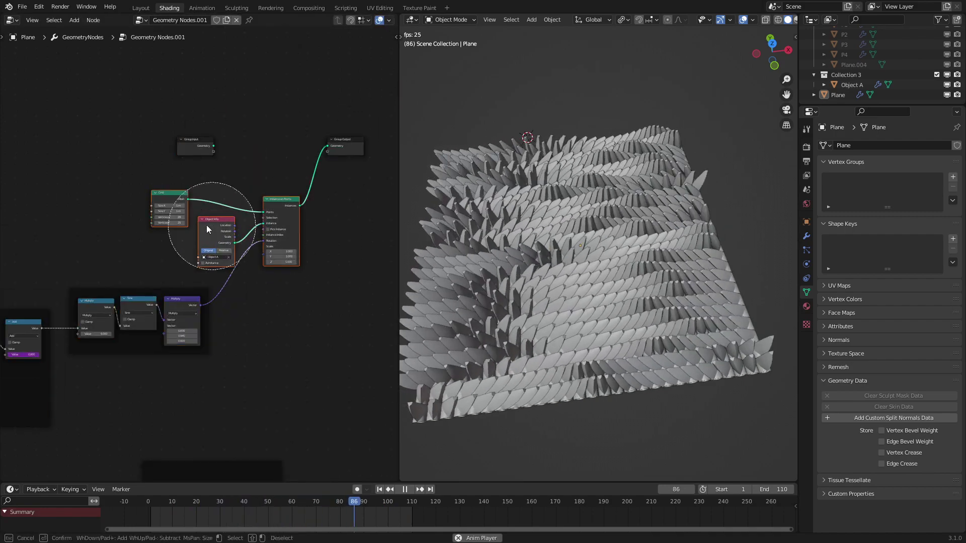
pyautogui.press('Escape')
pyautogui.hotkey('ctrl', 'j')
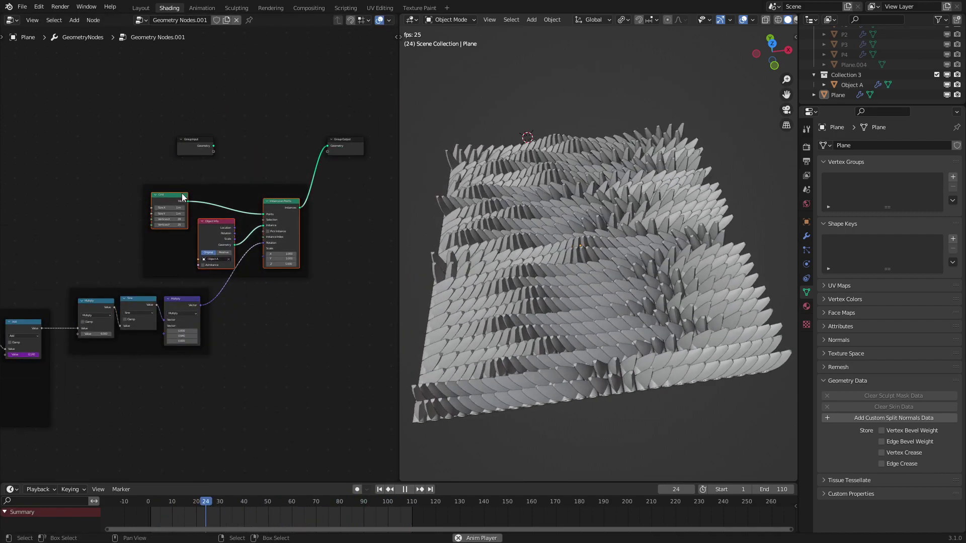
pyautogui.click(182, 198)
# - Try enlarging the Grid to 2 m by 2 m with 43 vertices along X
pyautogui.scroll(1, 179, 209)
pyautogui.moveTo(176, 214); pyautogui.dragTo(192, 243, button='middle')
pyautogui.scroll(-1, 568, 229)
pyautogui.moveTo(569, 229); pyautogui.dragTo(571, 224, button='middle')
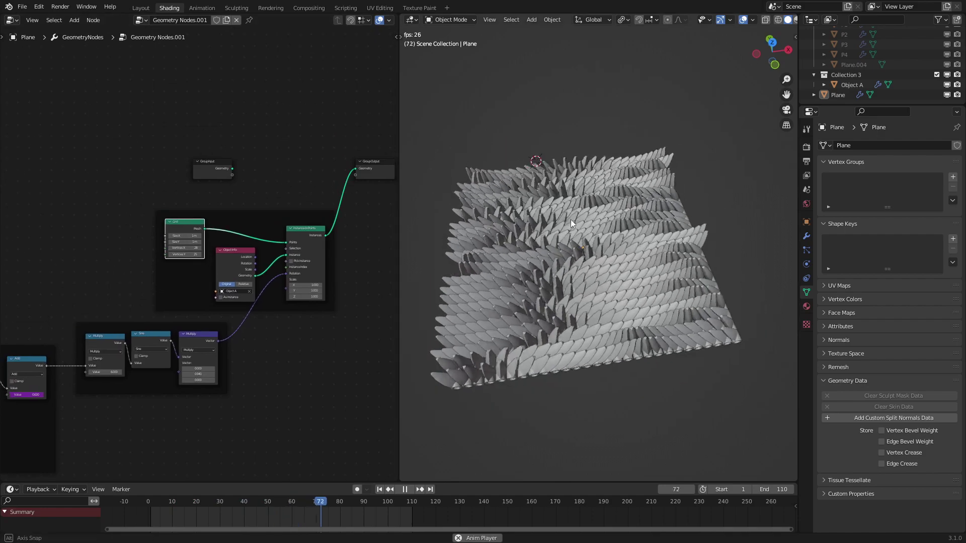
pyautogui.scroll(2, 199, 258)
pyautogui.doubleClick(192, 230)
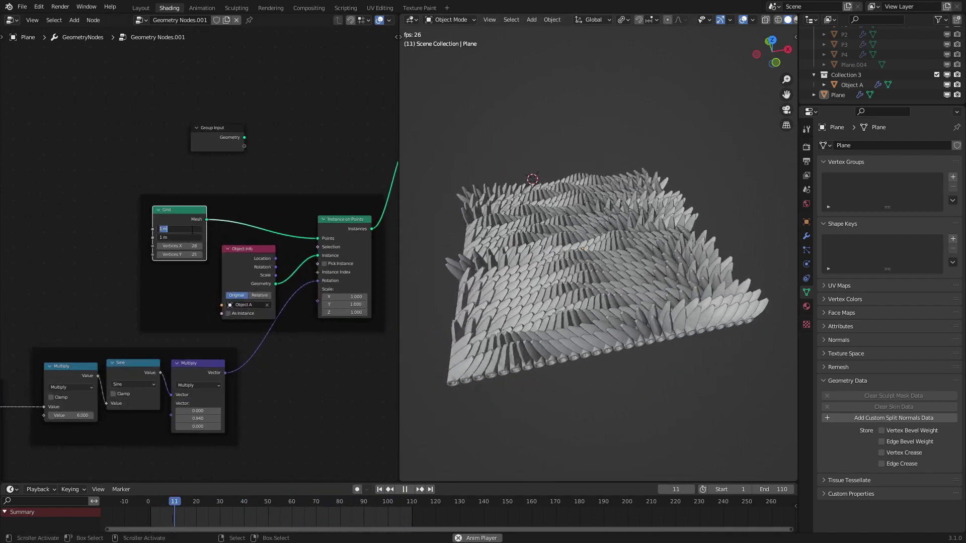
pyautogui.write('2')
pyautogui.press('Tab')
pyautogui.write('2')
pyautogui.press('Return')
pyautogui.moveTo(180, 246); pyautogui.dragTo(212, 246)
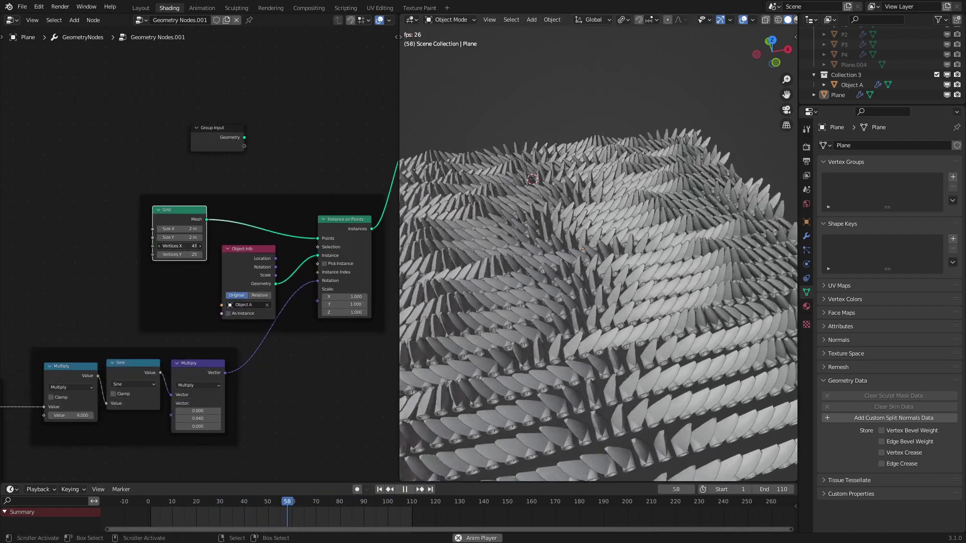
# - Undo the changes to the Grid's size and vertex count
pyautogui.hotkey('ctrl', 'z')
pyautogui.hotkey('ctrl', 'z')
pyautogui.hotkey('ctrl', 'z')
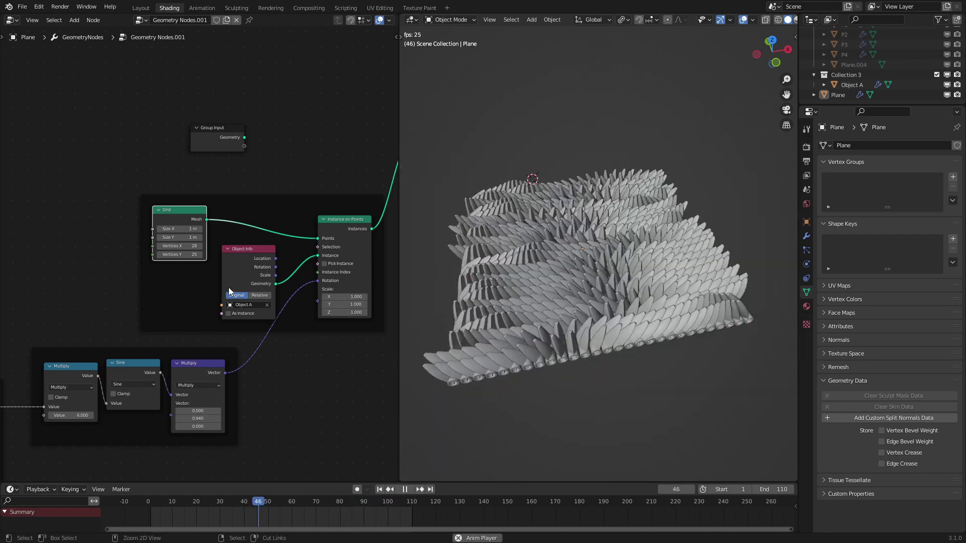
# - Stop the animation playback at frame 24 and show the surface in Material Preview shading from above
pyautogui.scroll(8, 623, 279)
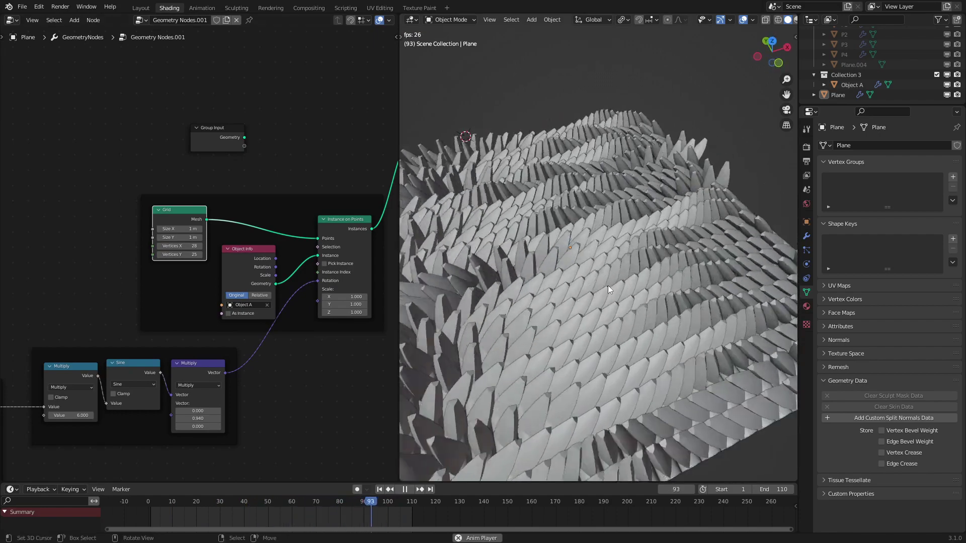
pyautogui.scroll(-8, 604, 276)
pyautogui.press('space')
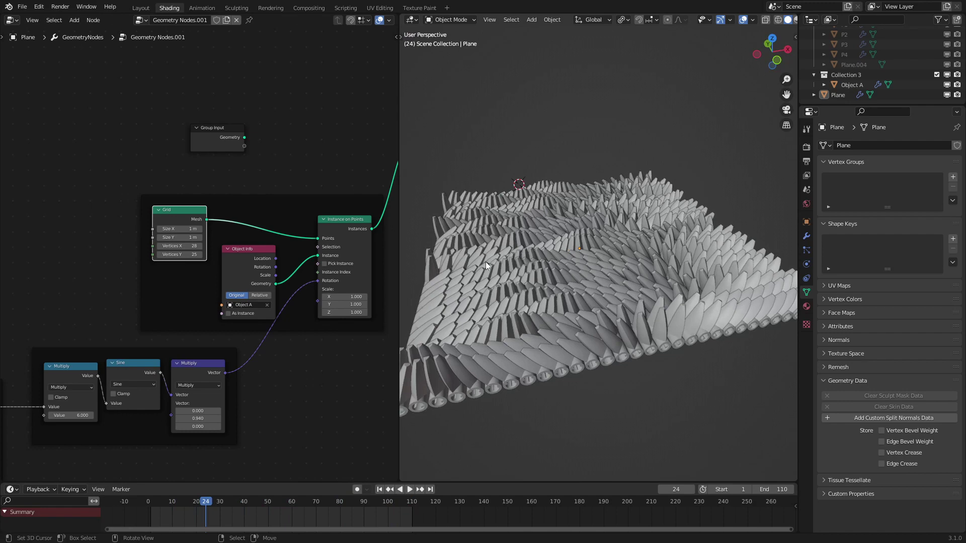
pyautogui.press('2')
pyautogui.press('z')
pyautogui.click(660, 262)
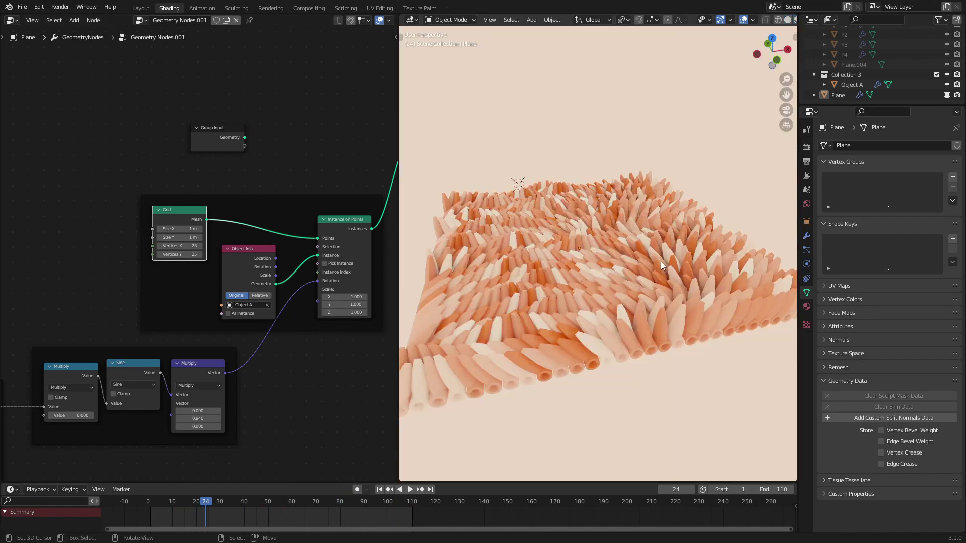
pyautogui.moveTo(660, 262); pyautogui.dragTo(664, 303, button='middle')
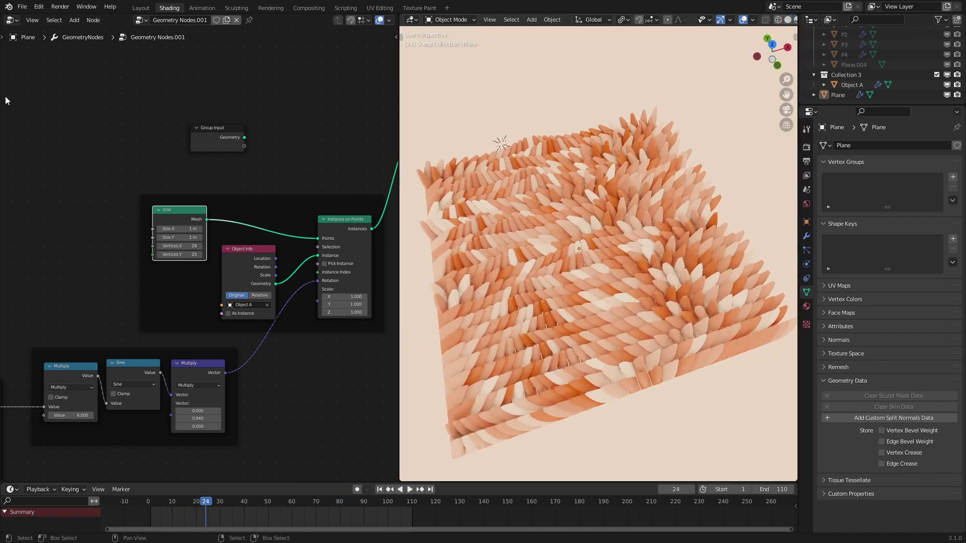
# - Switch the node editor to the Shader Editor and bring up all of Object A's material nodes
pyautogui.click(11, 20)
pyautogui.click(39, 119)
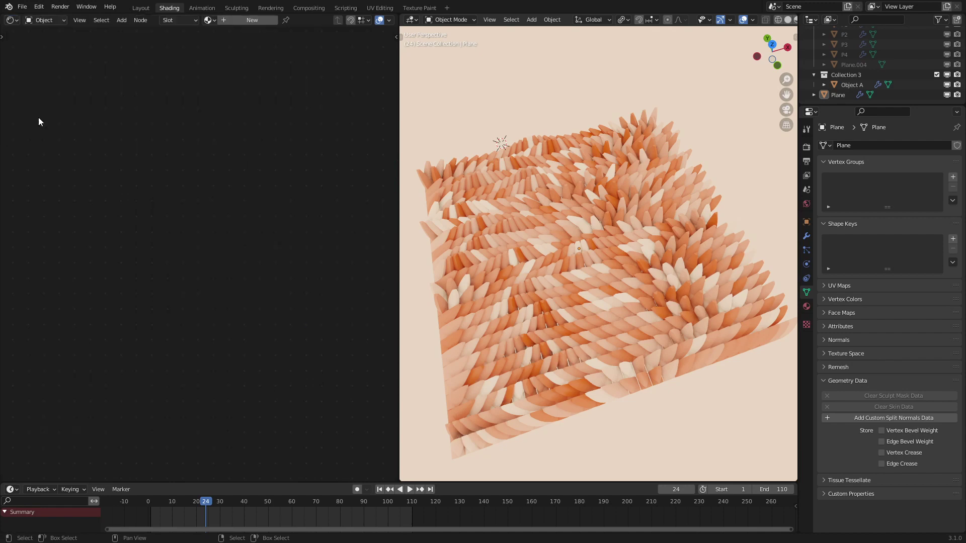
pyautogui.click(832, 83)
pyautogui.moveTo(669, 236); pyautogui.dragTo(481, 240, button='middle')
pyautogui.scroll(-3, 534, 275)
pyautogui.moveTo(576, 304); pyautogui.dragTo(604, 297, button='middle')
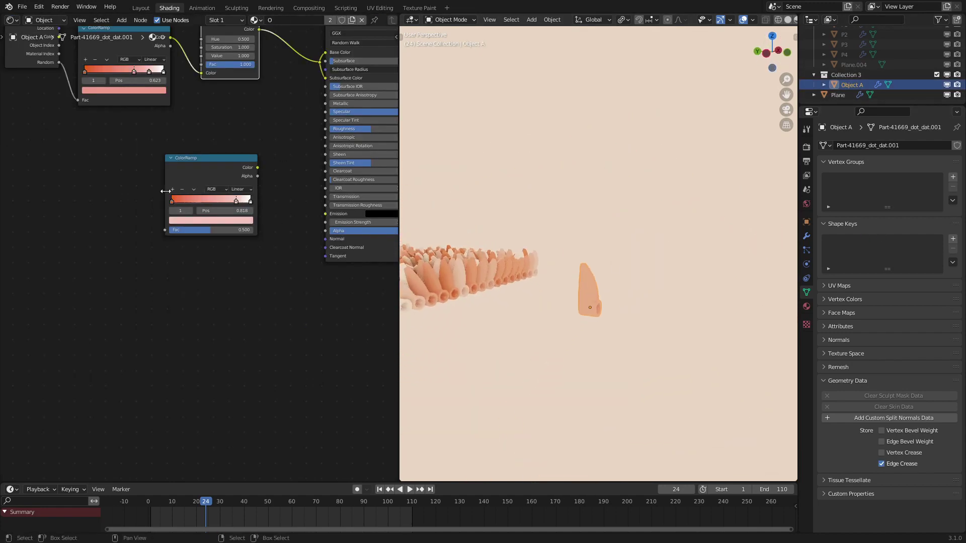
pyautogui.press('Home')
# - Remove the material O from Object A and create a new material in its place
pyautogui.click(807, 307)
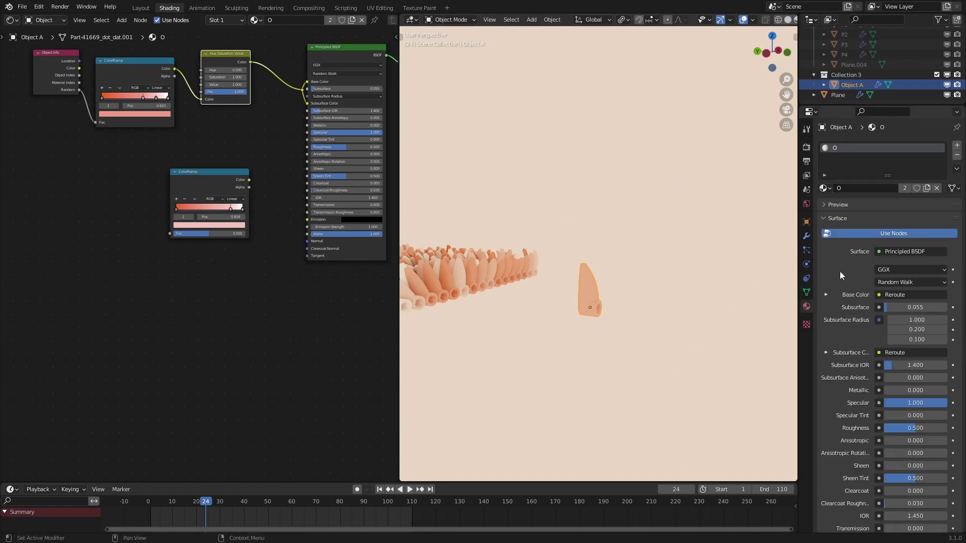
pyautogui.click(958, 155)
pyautogui.moveTo(672, 241)
pyautogui.mouseDown(button='middle')
pyautogui.moveTo(653, 249)
pyautogui.moveTo(679, 247)
pyautogui.mouseUp(button='middle')
pyautogui.click(902, 188)
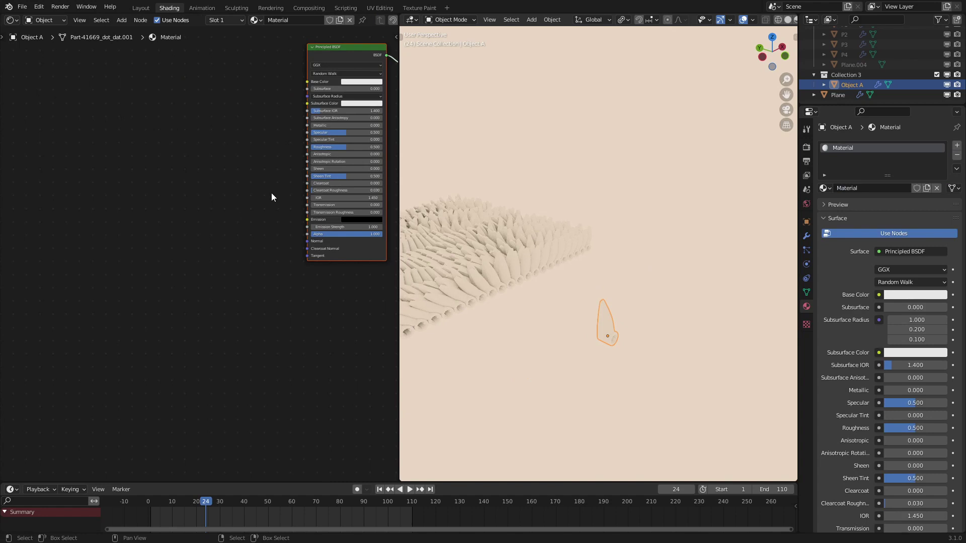
# - Add an Object Info node to the new material, well before the Principled BSDF
pyautogui.press('Home')
pyautogui.hotkey('shift', 'a')
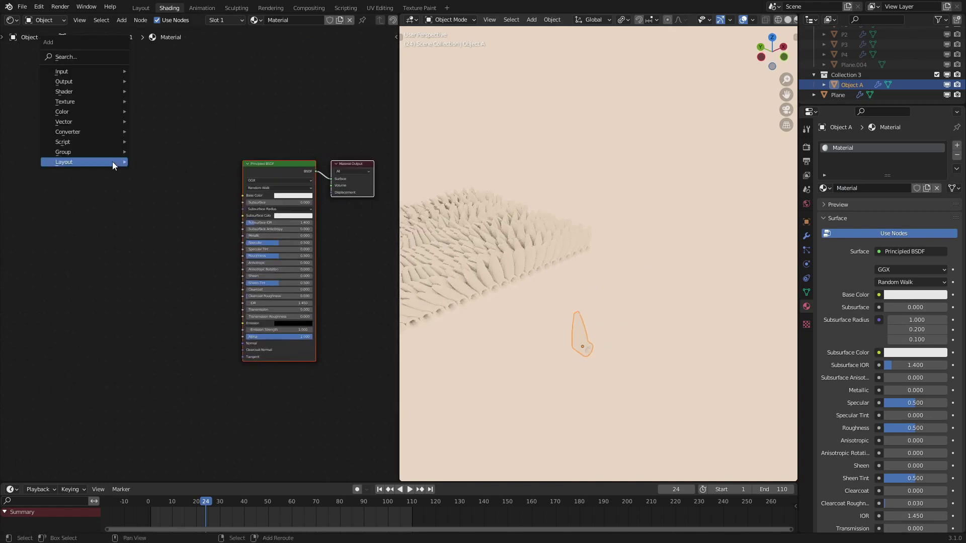
pyautogui.moveTo(62, 74)
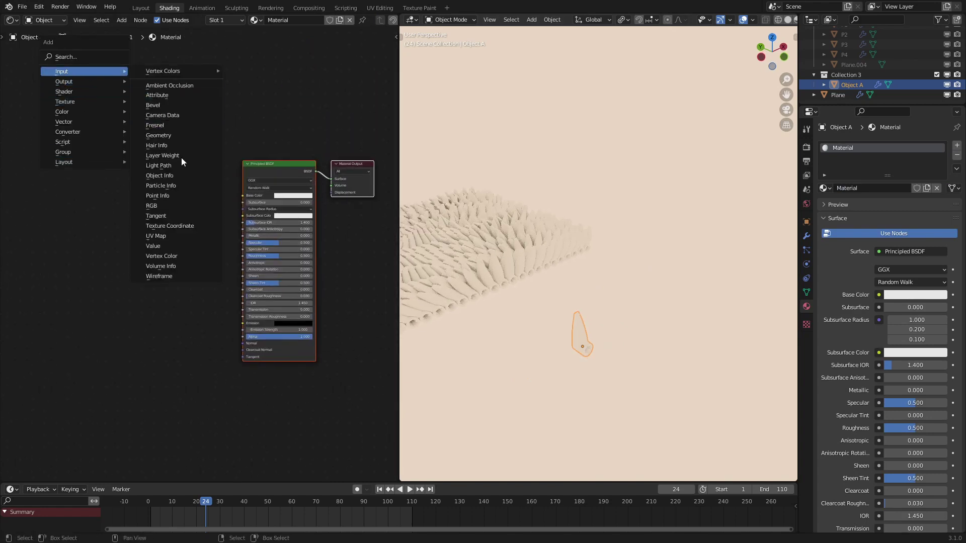
pyautogui.click(189, 175)
pyautogui.scroll(3, 177, 235)
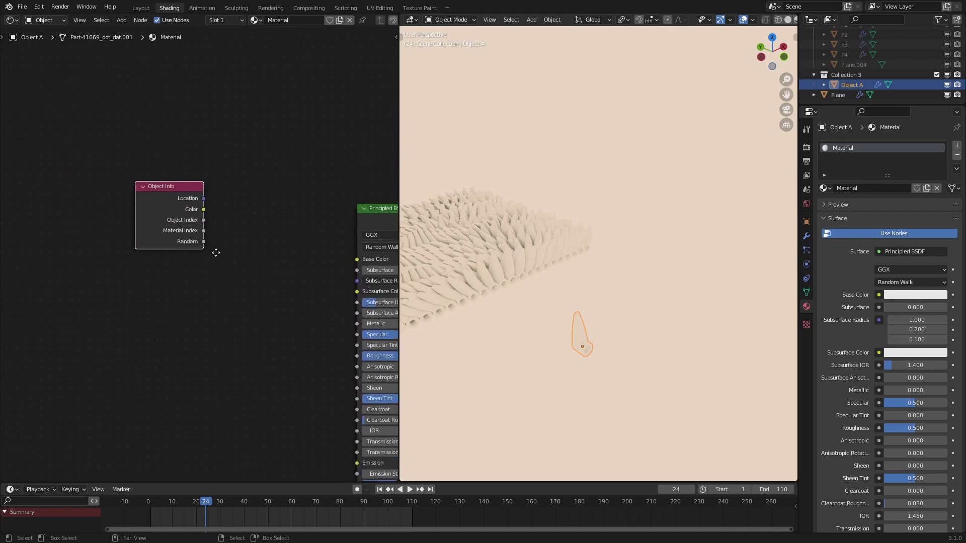
# - Preview the Object Info node's Random output on the instanced scales
pyautogui.keyDown('ctrl'); pyautogui.keyDown('shift'); pyautogui.click(177, 231); pyautogui.keyUp('shift'); pyautogui.keyUp('ctrl')
pyautogui.keyDown('ctrl'); pyautogui.keyDown('shift'); pyautogui.click(177, 231); pyautogui.keyUp('shift'); pyautogui.keyUp('ctrl')
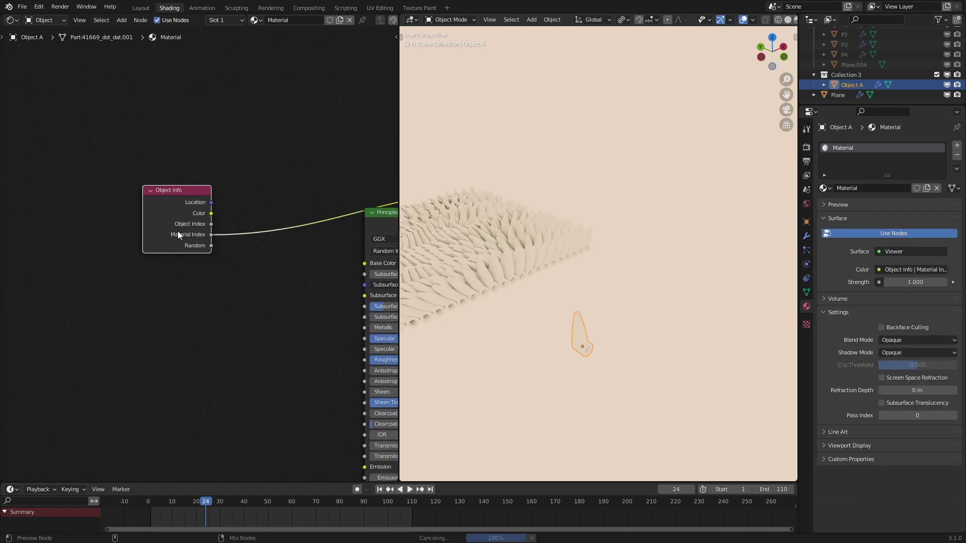
pyautogui.moveTo(669, 304); pyautogui.dragTo(626, 320, button='middle')
pyautogui.keyDown('shift'); pyautogui.moveTo(548, 284); pyautogui.dragTo(674, 323, button='middle'); pyautogui.keyUp('shift')
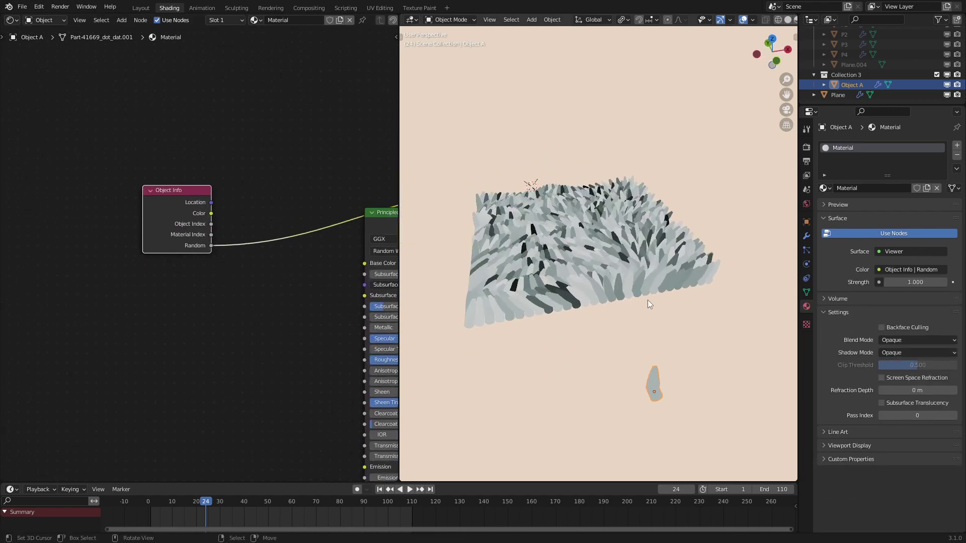
# - Move the Object Info node farther back and insert a ColorRamp node on its Random output link
pyautogui.press('g')
pyautogui.click(145, 231)
pyautogui.hotkey('shift', 'a')
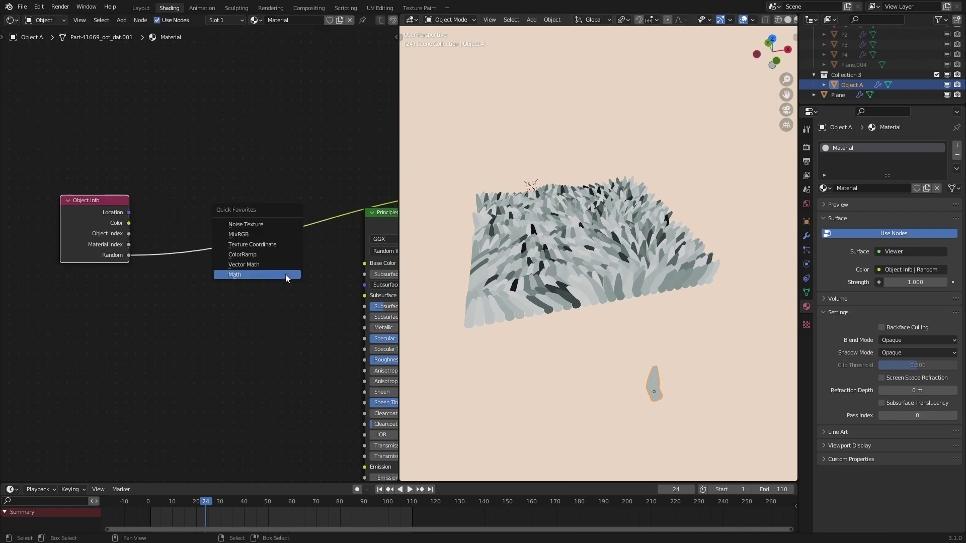
pyautogui.click(277, 260)
pyautogui.click(188, 182)
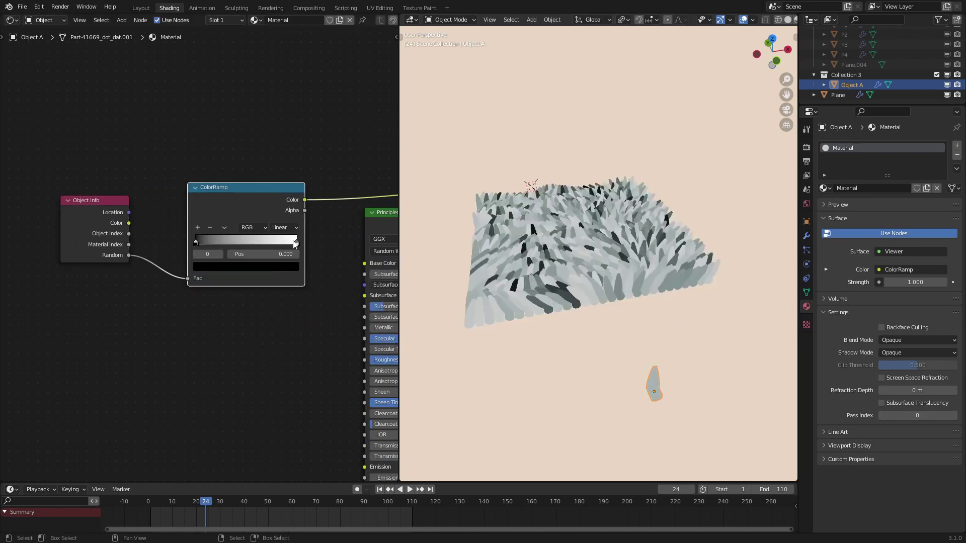
# - Change the ColorRamp's first stop from black to a saturated orange
pyautogui.click(225, 266)
pyautogui.scroll(18, 224, 195)
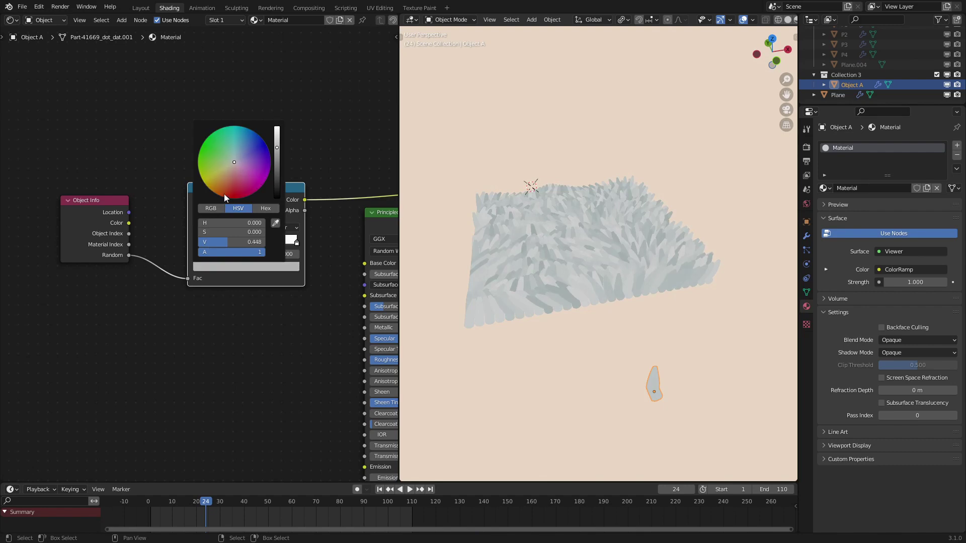
pyautogui.click(224, 193)
pyautogui.scroll(-4, 301, 267)
# - Feed the ColorRamp colour into the Principled BSDF's Base Color and show the Principled BSDF through the Material Output
pyautogui.moveTo(301, 266); pyautogui.dragTo(187, 249, button='middle')
pyautogui.scroll(2, 187, 236)
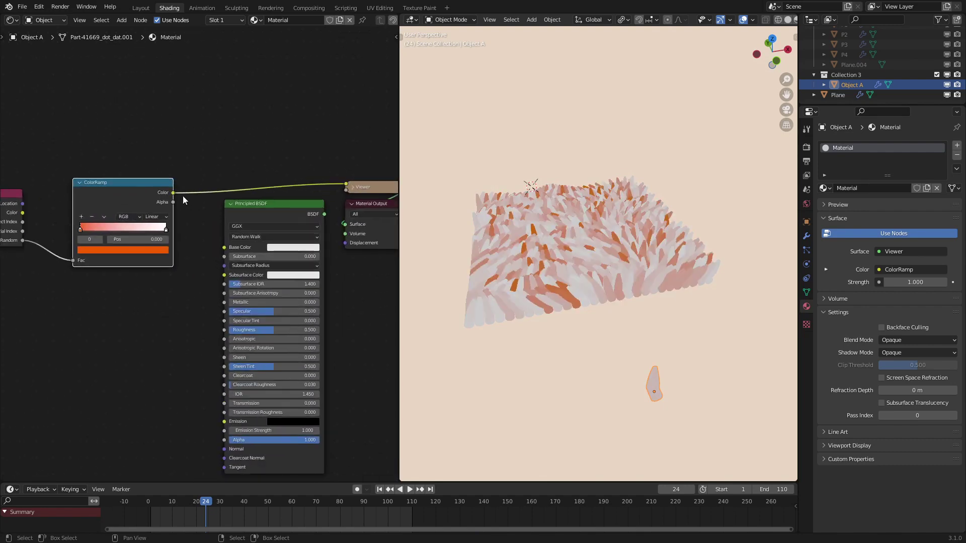
pyautogui.moveTo(223, 246); pyautogui.dragTo(225, 247)
pyautogui.keyDown('ctrl'); pyautogui.keyDown('shift'); pyautogui.click(246, 218); pyautogui.keyUp('shift'); pyautogui.keyUp('ctrl')
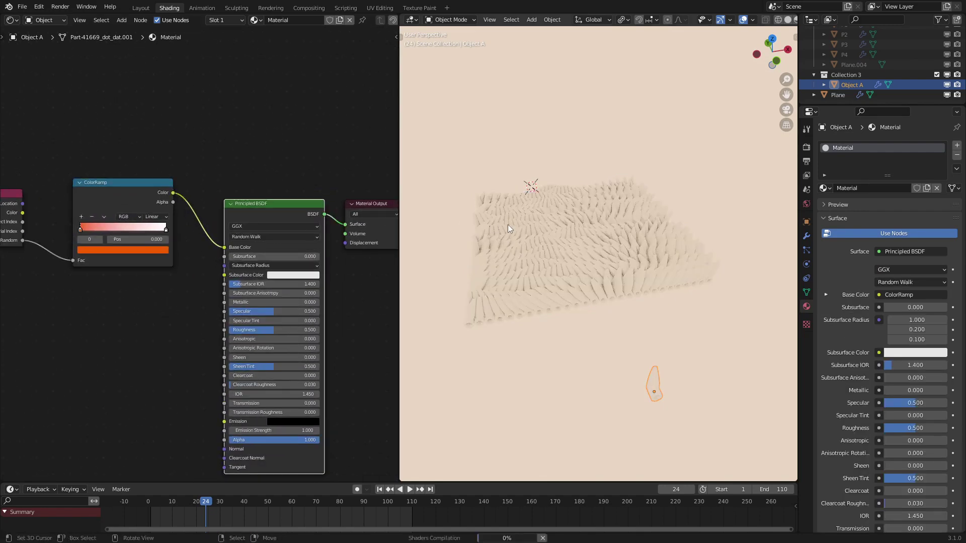
# - Set the Principled BSDF's roughness to 0.295 and check the scales up close
pyautogui.scroll(5, 518, 233)
pyautogui.moveTo(533, 243); pyautogui.dragTo(600, 273, button='middle')
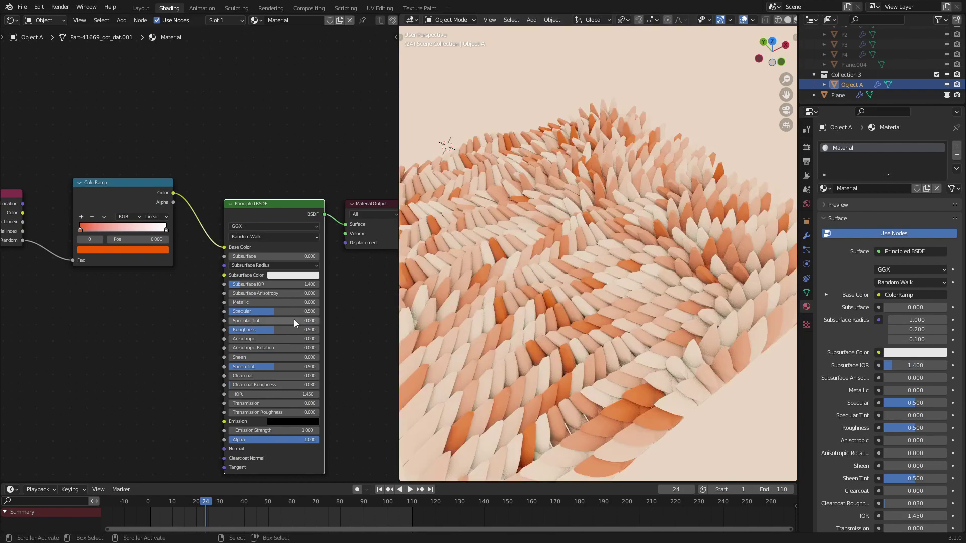
pyautogui.moveTo(568, 322); pyautogui.dragTo(563, 294, button='middle')
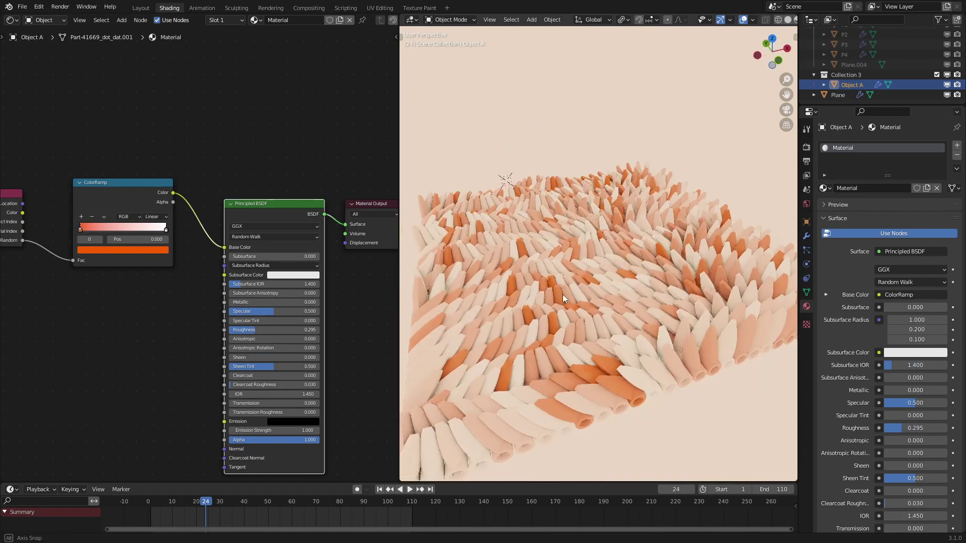
pyautogui.scroll(3, 934, 68)
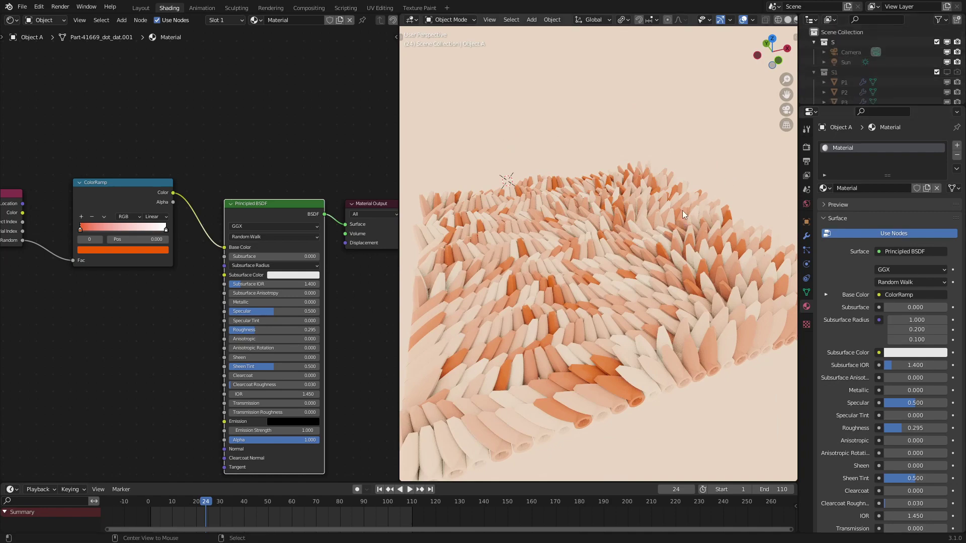
# - Unhide the scene's hidden camera and sun light, and briefly play the animation
pyautogui.hotkey('alt', 'h')
pyautogui.moveTo(683, 210); pyautogui.dragTo(747, 207, button='middle')
pyautogui.scroll(-3, 681, 213)
pyautogui.press('space')
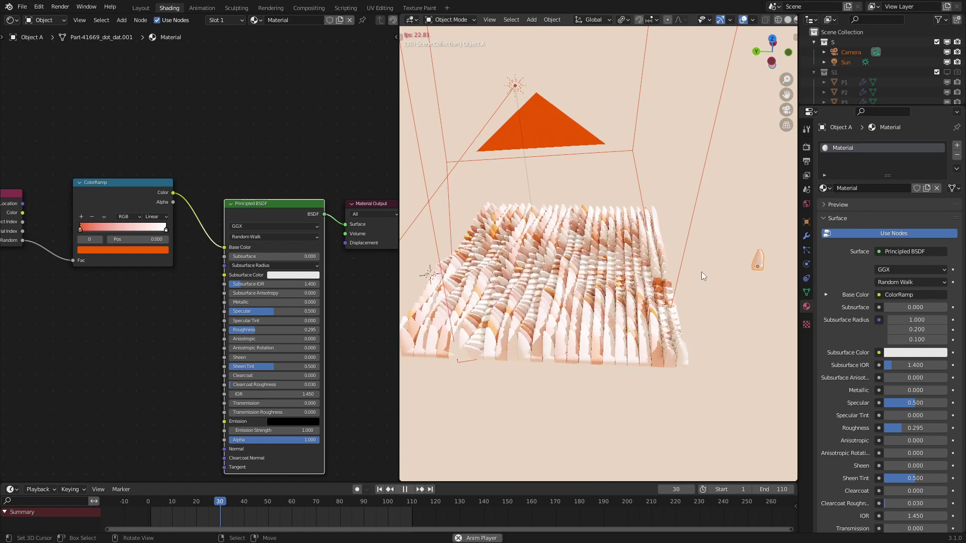
pyautogui.press('space')
# - Select the sun light and examine its settings and effect on the scales
pyautogui.rightClick(513, 88)
pyautogui.scroll(3, 649, 251)
pyautogui.moveTo(657, 256); pyautogui.dragTo(609, 263, button='middle')
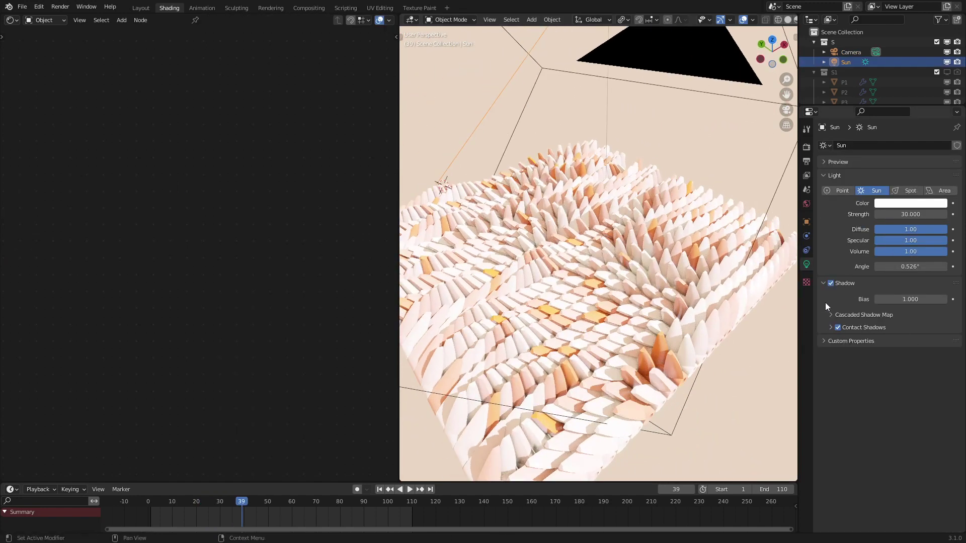
pyautogui.scroll(-3, 625, 243)
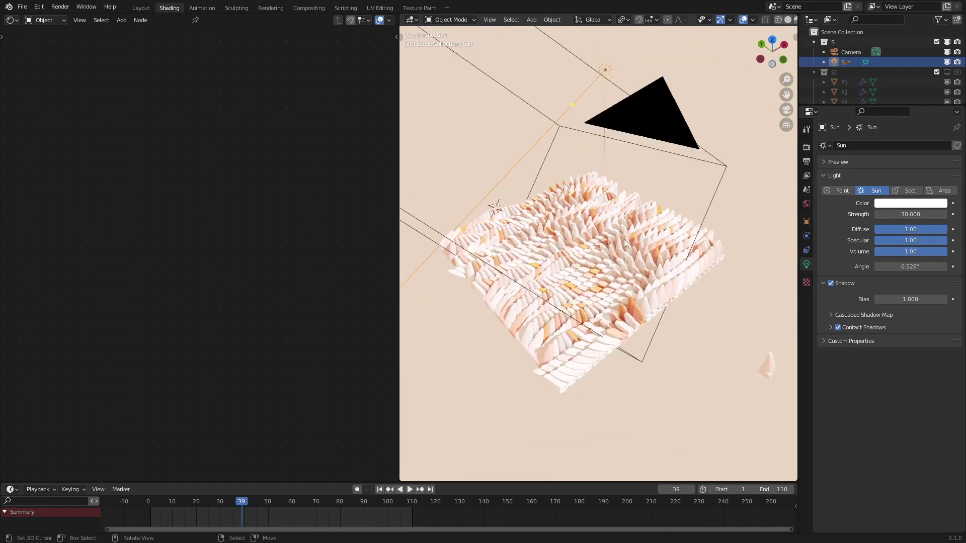
# - Look through the camera and rotate the scale plane roughly a quarter turn clockwise about the global Z axis
pyautogui.click(663, 153)
pyautogui.press('KP_0')
pyautogui.click(650, 280)
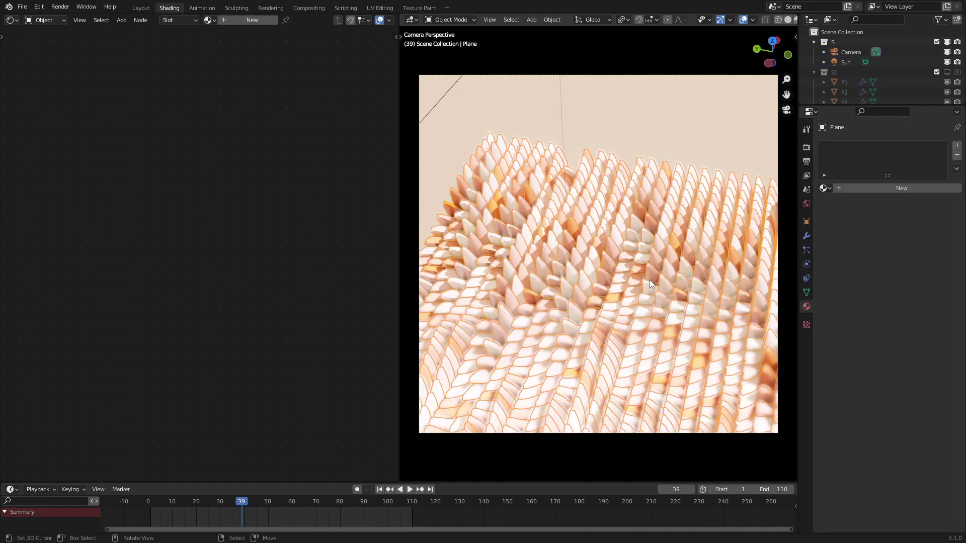
pyautogui.press('r')
pyautogui.press('z')
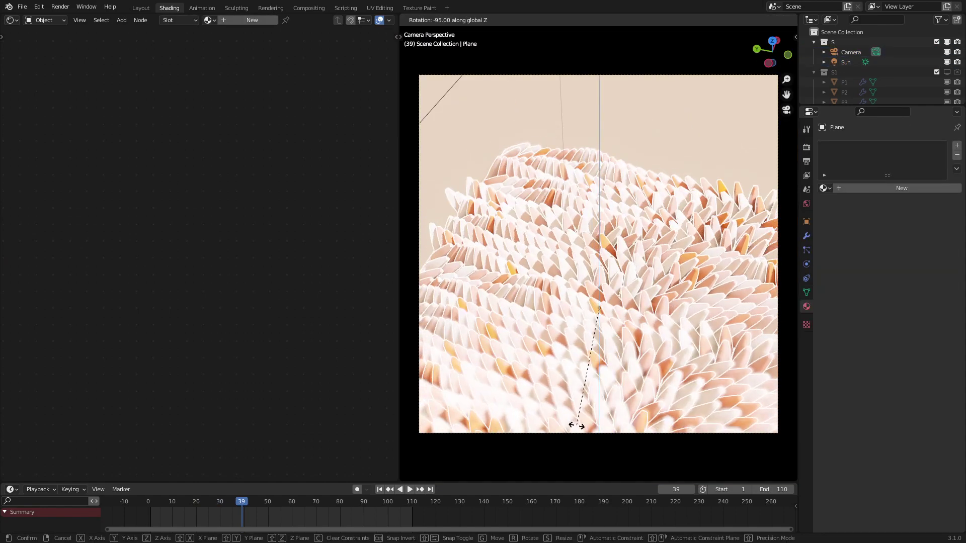
pyautogui.click(587, 427)
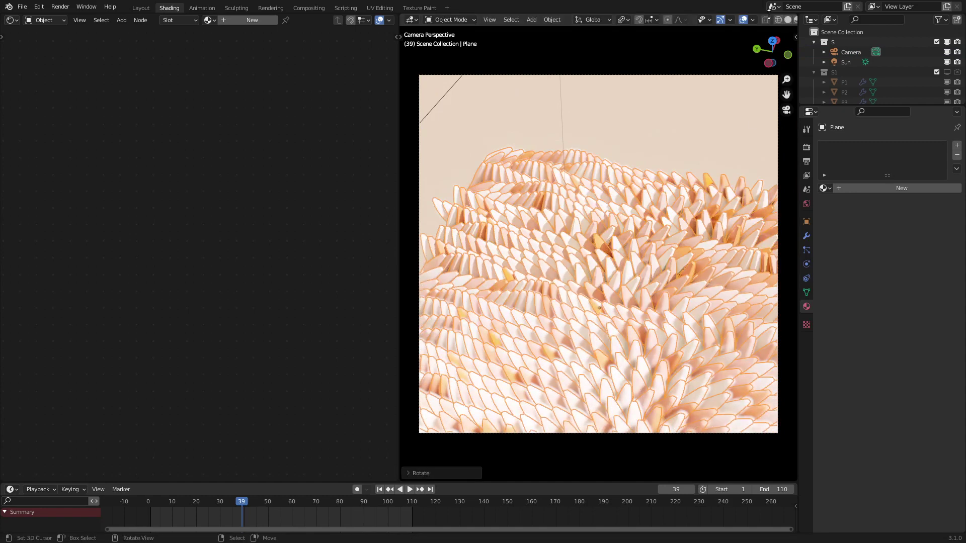
# - Hide the viewport overlays and fit the whole camera frame in view
pyautogui.click(742, 21)
pyautogui.scroll(-2, 644, 211)
pyautogui.scroll(1, 644, 210)
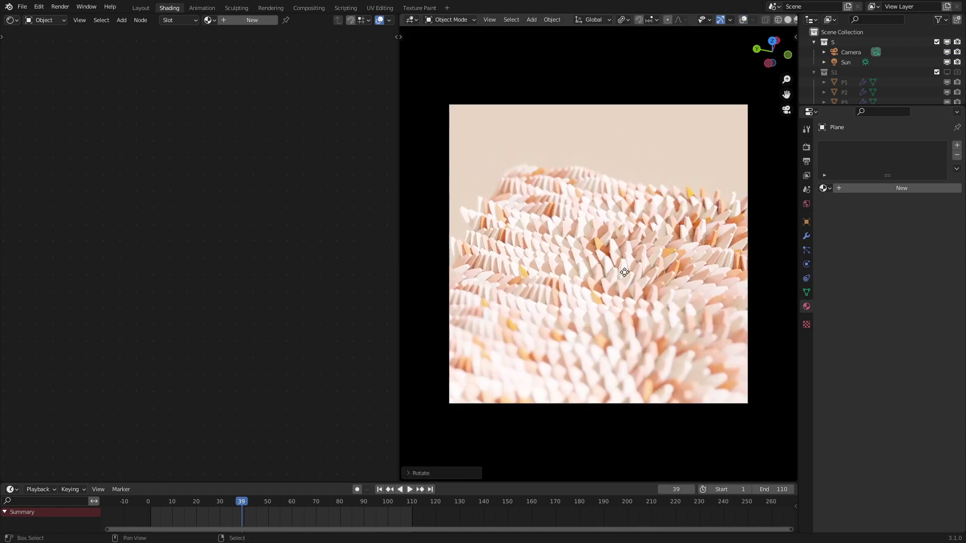
# - Make three copies of the scale plane, offset about 1.1 m along X and sideways along Y, to fill the camera frame
pyautogui.hotkey('shift', 'd')
pyautogui.press('x')
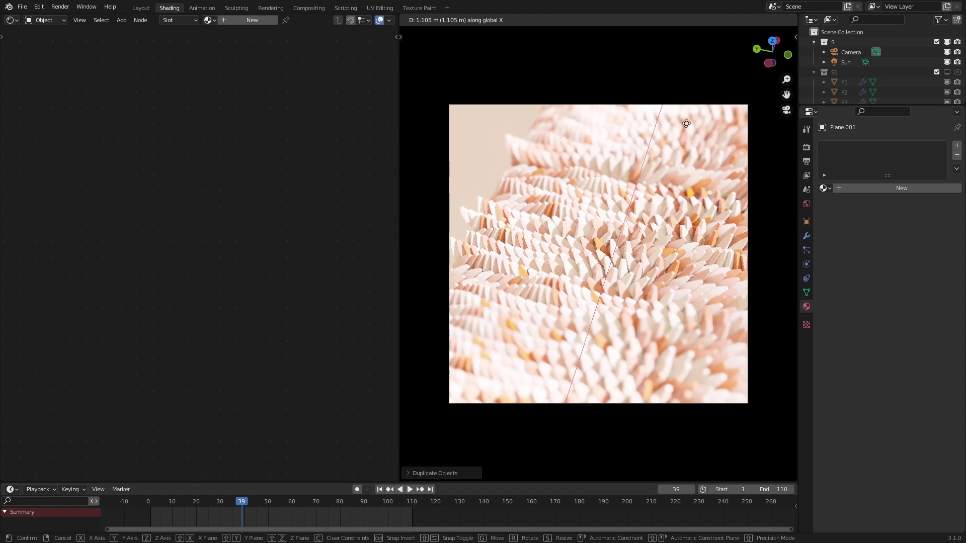
pyautogui.hotkey('shift', 'd')
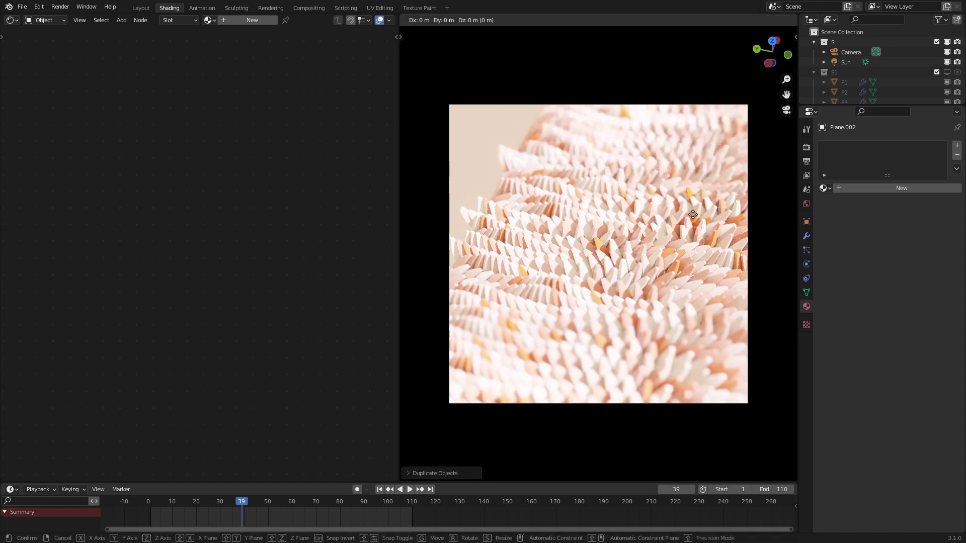
pyautogui.press('x')
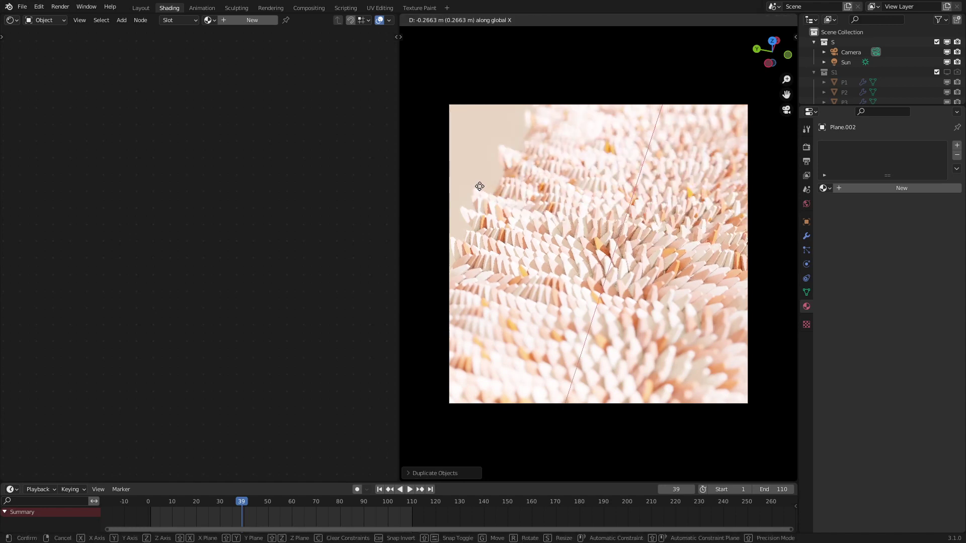
pyautogui.press('y')
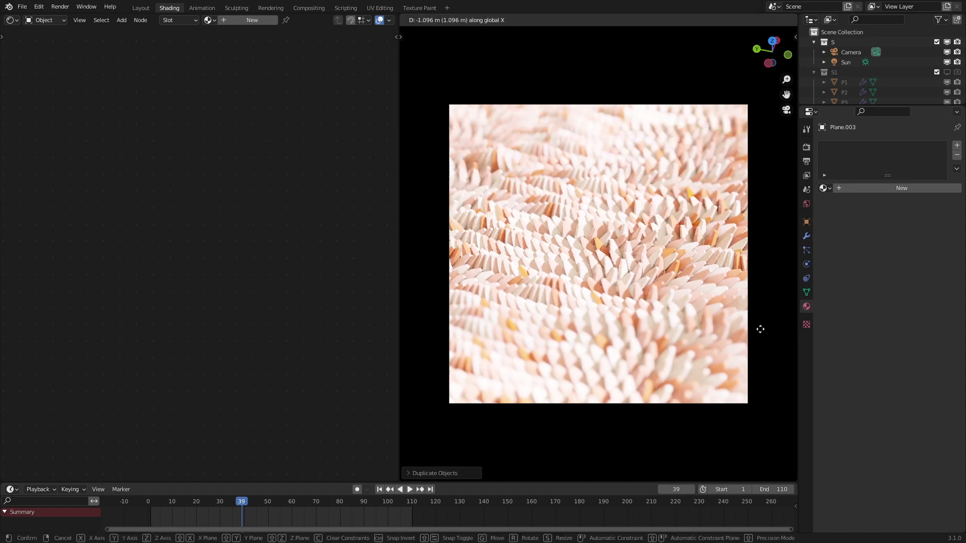
# - Play the animation and inspect the tiled scale surface from outside the camera view
pyautogui.press('space')
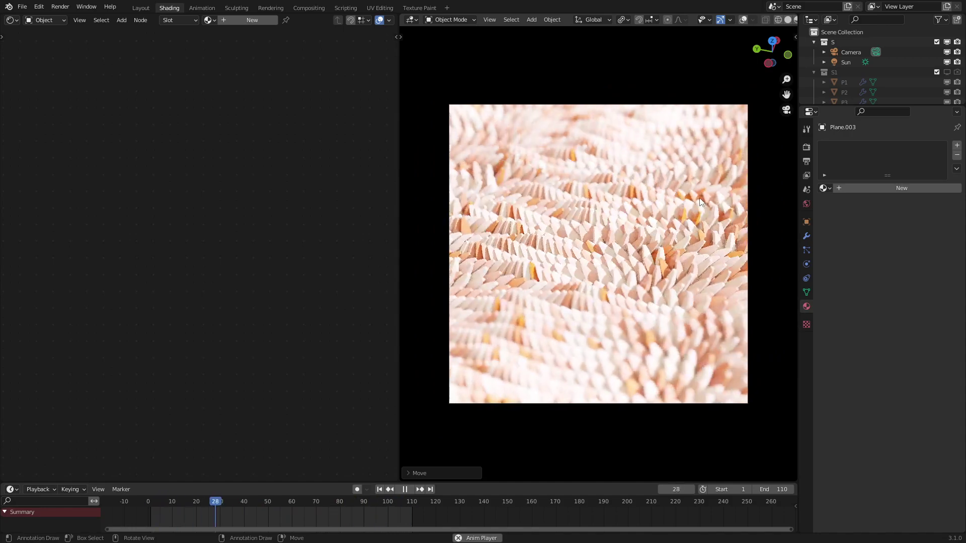
pyautogui.press('KP_0')
pyautogui.moveTo(685, 327); pyautogui.dragTo(654, 272, button='middle')
pyautogui.scroll(2, 642, 280)
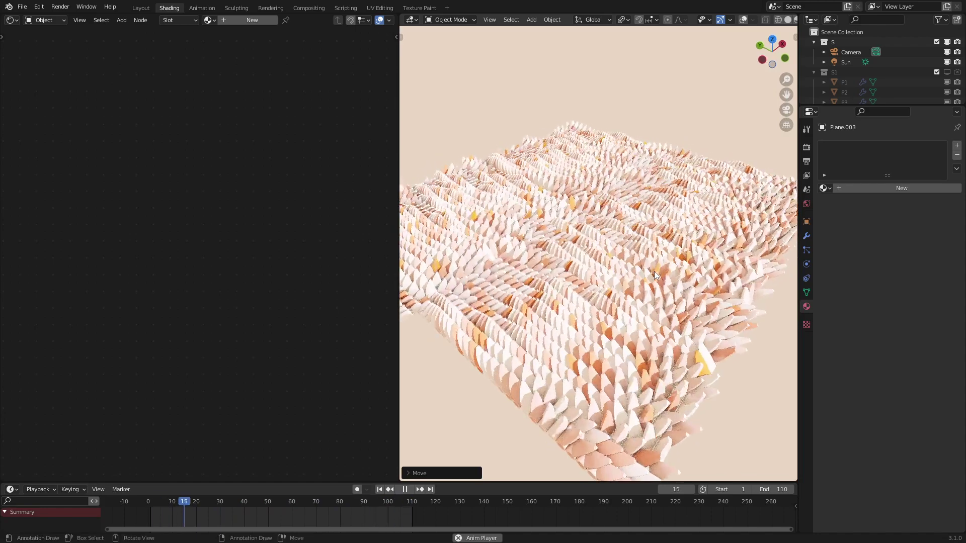